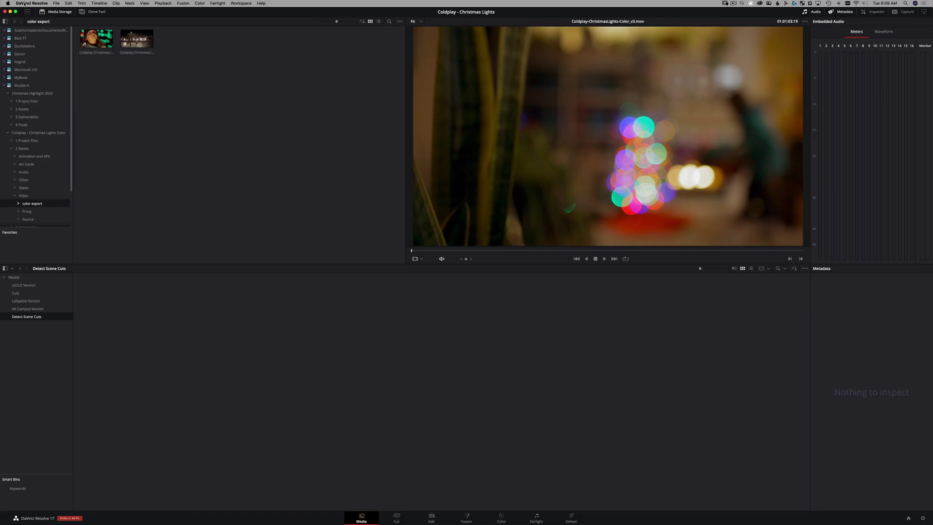
- Open the About window to check the DaVinci Resolve version
{"action": "left_click", "coordinate": [31, 3]}
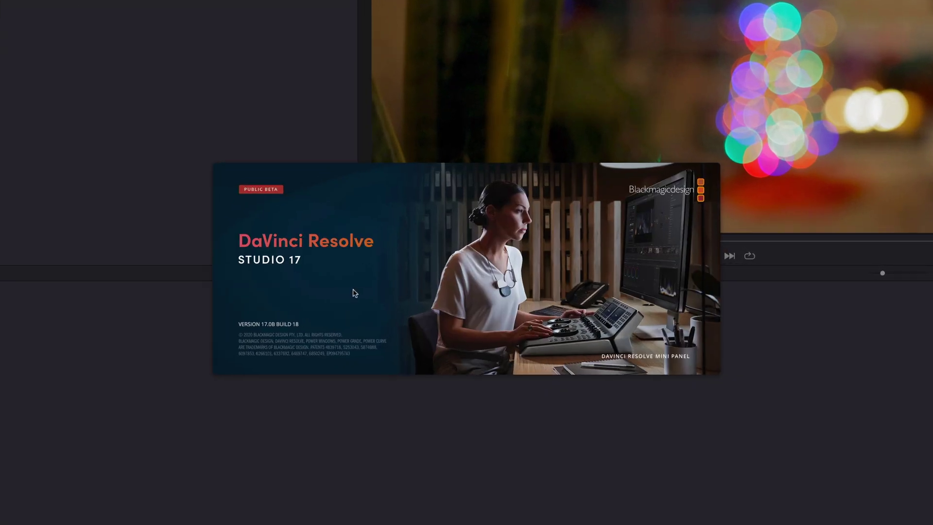
- Dismiss the About splash and drag the second Coldplay clip into the Detect Scene Cuts bin
{"action": "left_click", "coordinate": [355, 293]}
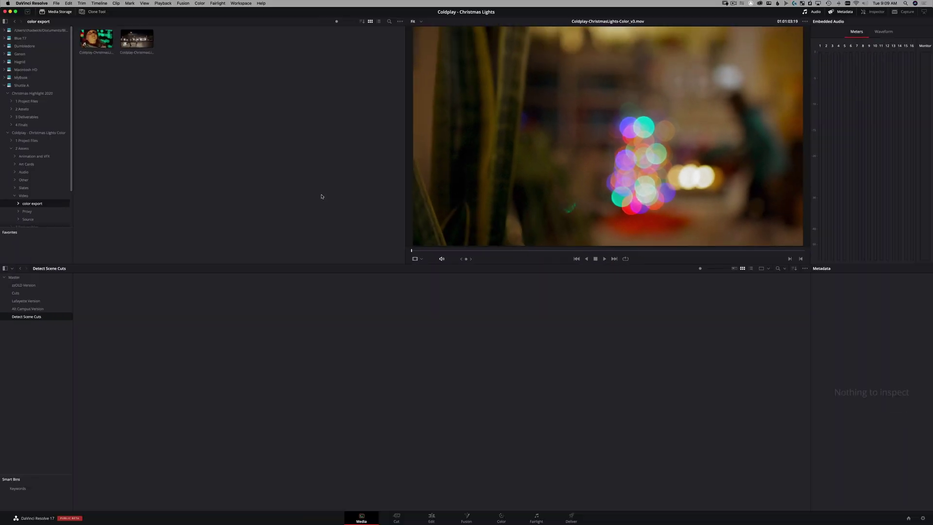
{"action": "left_click", "coordinate": [149, 43]}
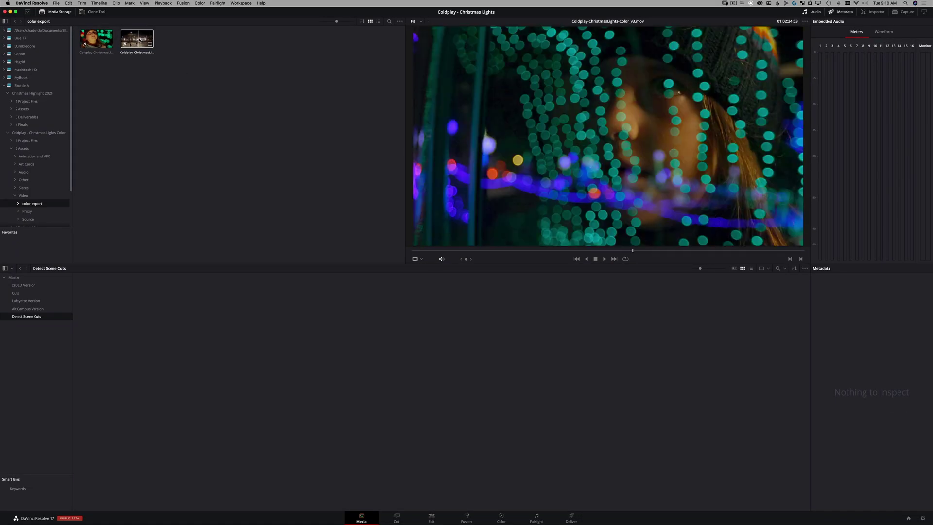
{"action": "left_click_drag", "start_coordinate": [131, 39], "coordinate": [348, 359]}
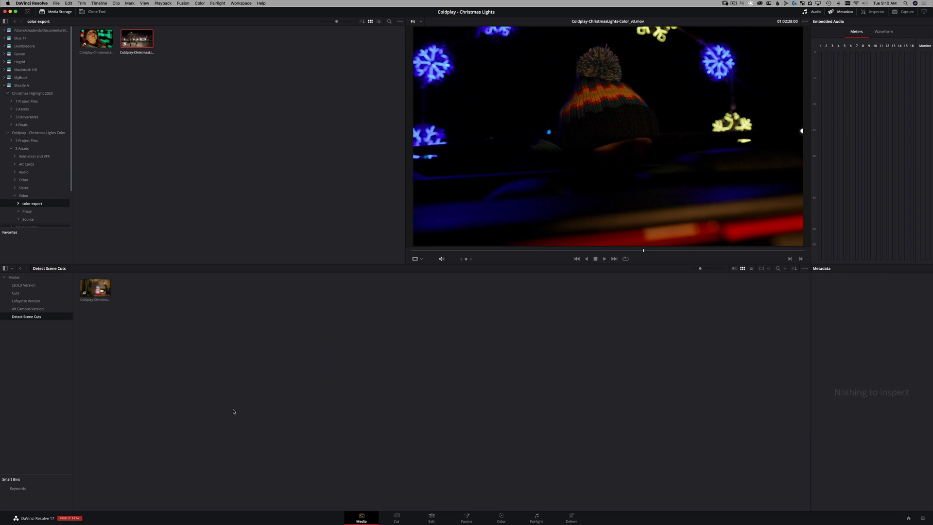
{"action": "left_click", "coordinate": [396, 517]}
- Create a new timeline named 'Detect Scene Cuts' from the Media Pool
{"action": "right_click", "coordinate": [165, 84]}
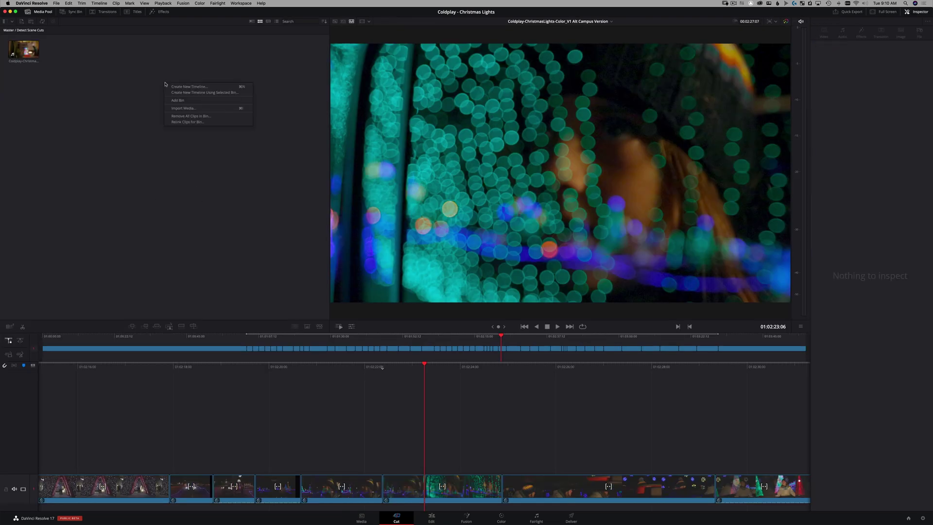
{"action": "left_click", "coordinate": [201, 86]}
{"action": "type", "text": "Det"}
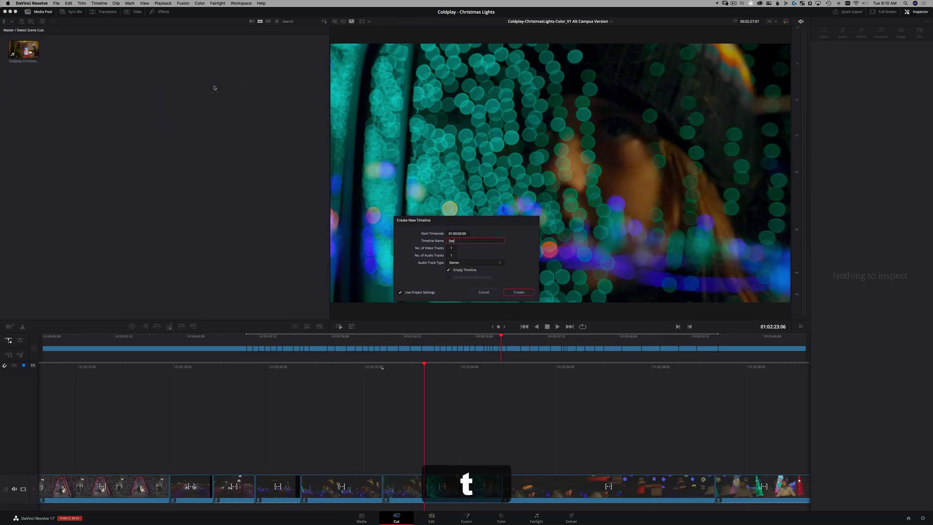
{"action": "type", "text": "ect Scene Cuts"}
{"action": "key", "text": "Return"}
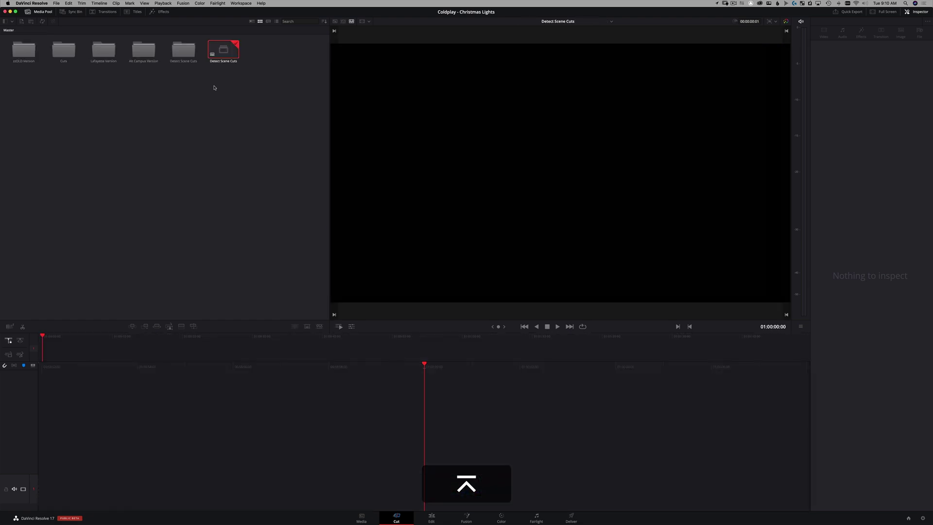
- Append the Coldplay clip from the Detect Scene Cuts bin to the empty timeline
{"action": "double_click", "coordinate": [179, 52]}
{"action": "left_click_drag", "start_coordinate": [23, 49], "coordinate": [783, 108]}
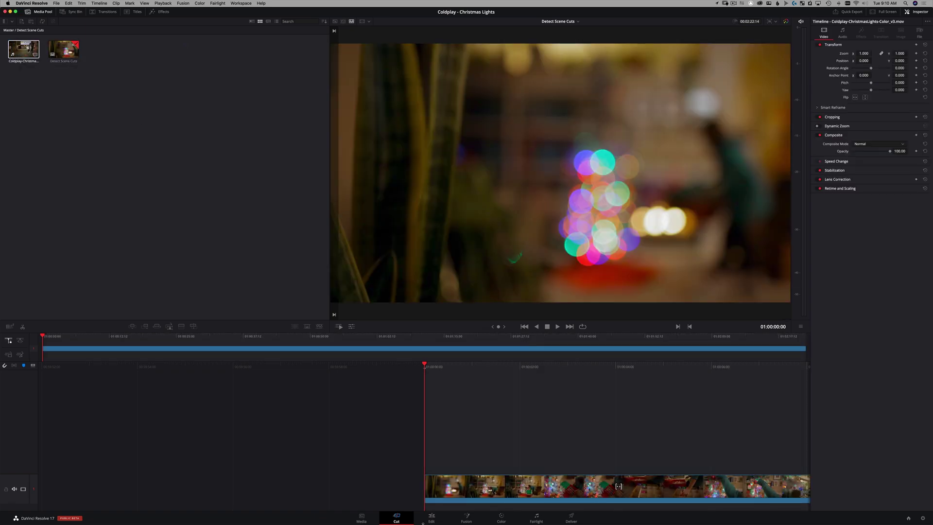
{"action": "key", "text": "shift+4"}
- Fit the timeline to view and scrub the clip on the Edit and Color pages to preview shots
{"action": "key", "text": "shift+z"}
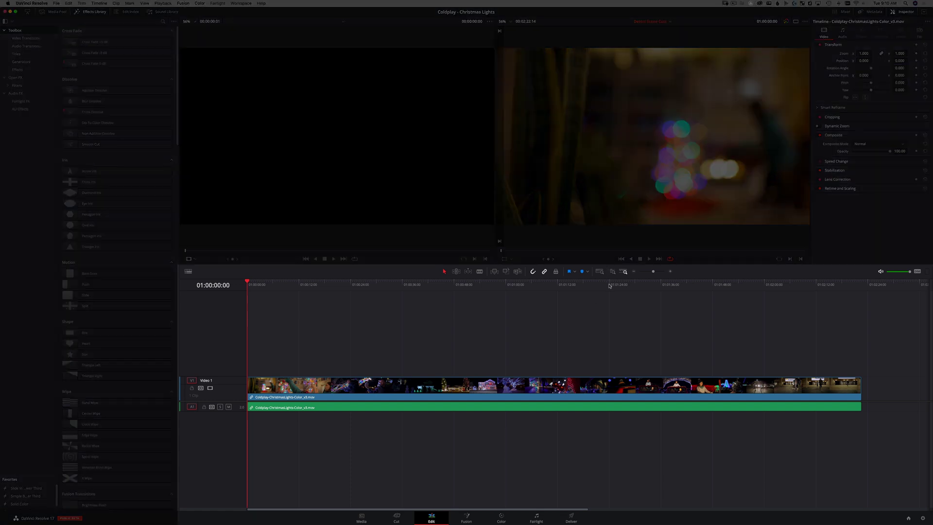
{"action": "left_click_drag", "start_coordinate": [402, 316], "coordinate": [477, 323]}
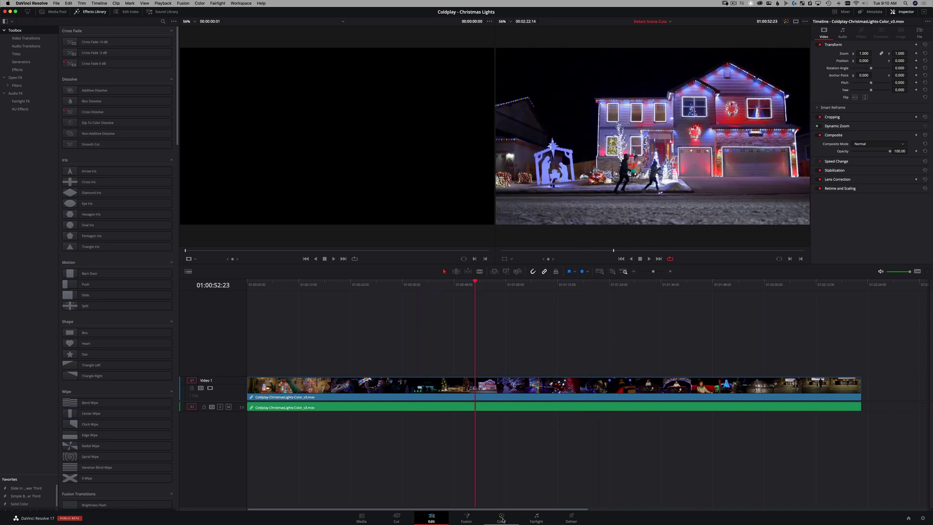
{"action": "left_click", "coordinate": [501, 518]}
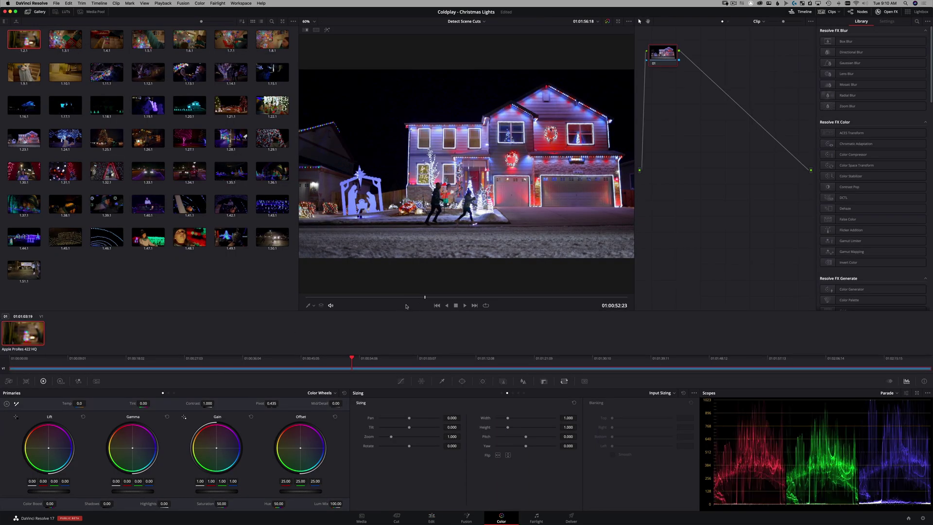
{"action": "mouse_move", "coordinate": [399, 297]}
{"action": "left_mouse_down"}
{"action": "mouse_move", "coordinate": [433, 293]}
{"action": "mouse_move", "coordinate": [412, 292]}
{"action": "left_mouse_up"}
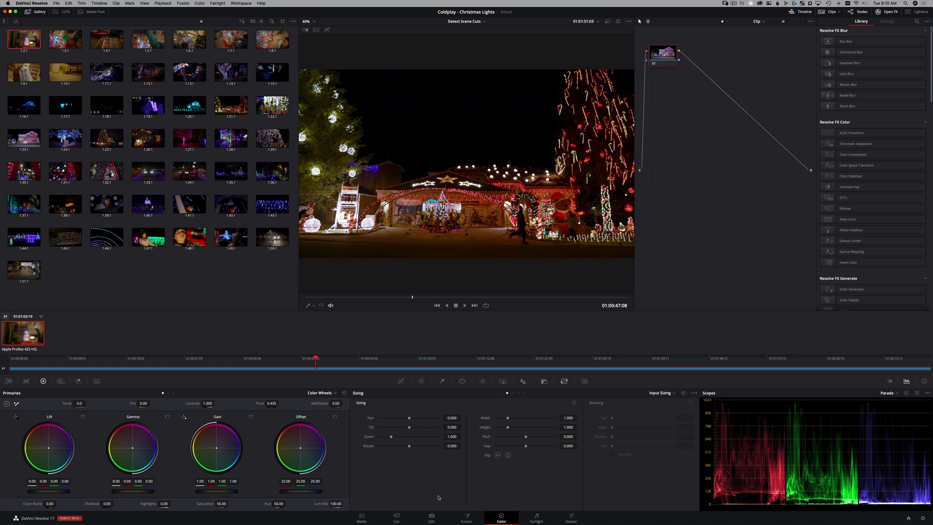
{"action": "left_click", "coordinate": [431, 518]}
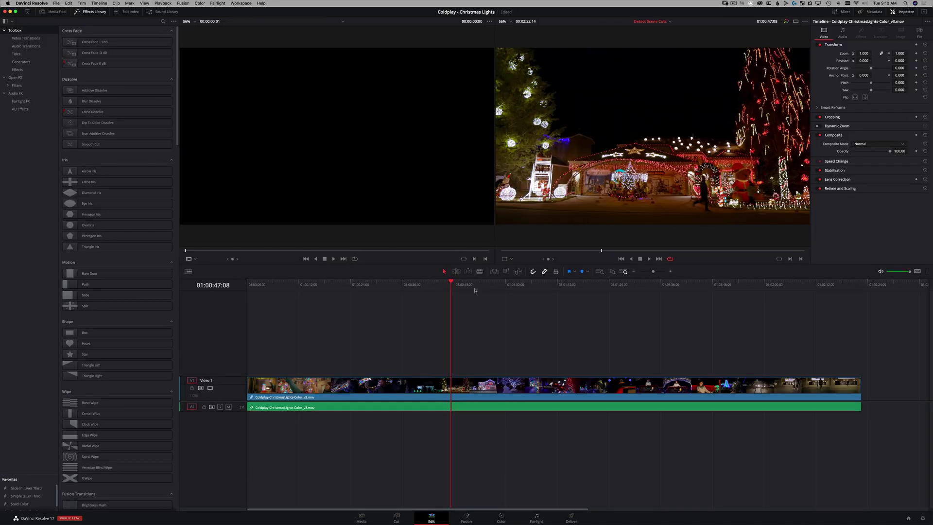
- Step frame by frame to the first frame of the new shot and split the clip there
{"action": "left_click_drag", "start_coordinate": [454, 287], "coordinate": [434, 289]}
{"action": "key", "text": "Right"}
{"action": "key", "text": "Right"}
{"action": "key", "text": "Right"}
{"action": "key", "text": "Right"}
{"action": "key", "text": "Right"}
{"action": "key", "text": "Right"}
{"action": "key", "text": "Right"}
{"action": "key", "text": "Right"}
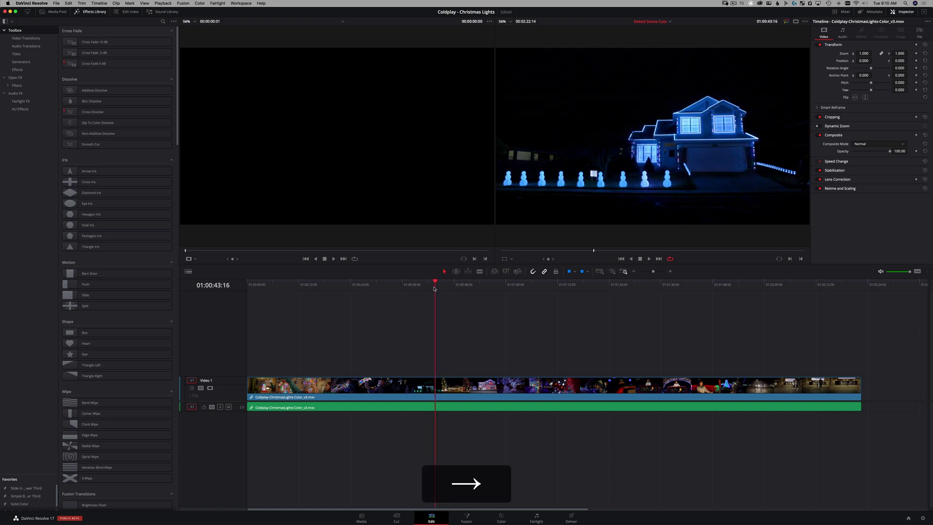
{"action": "key", "text": "Right"}
{"action": "key", "text": "Left"}
{"action": "key", "text": "Right"}
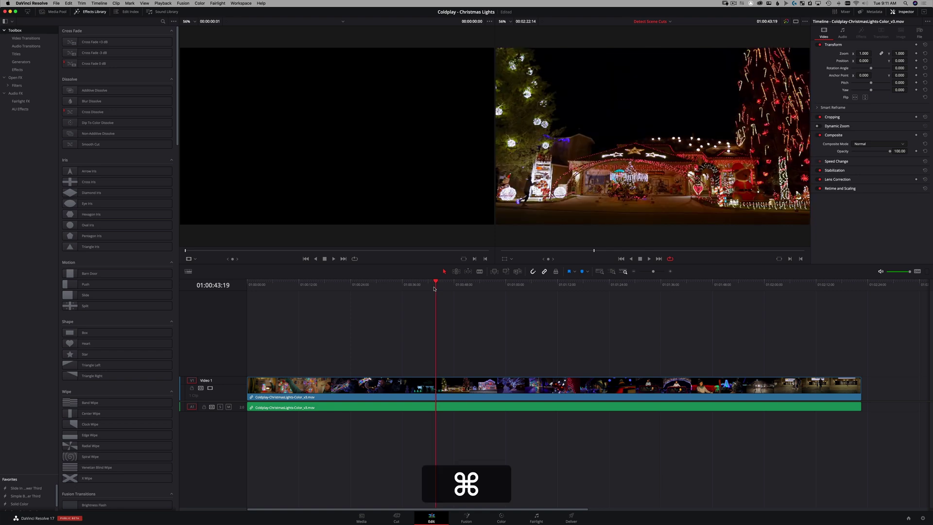
{"action": "key", "text": "super+backslash"}
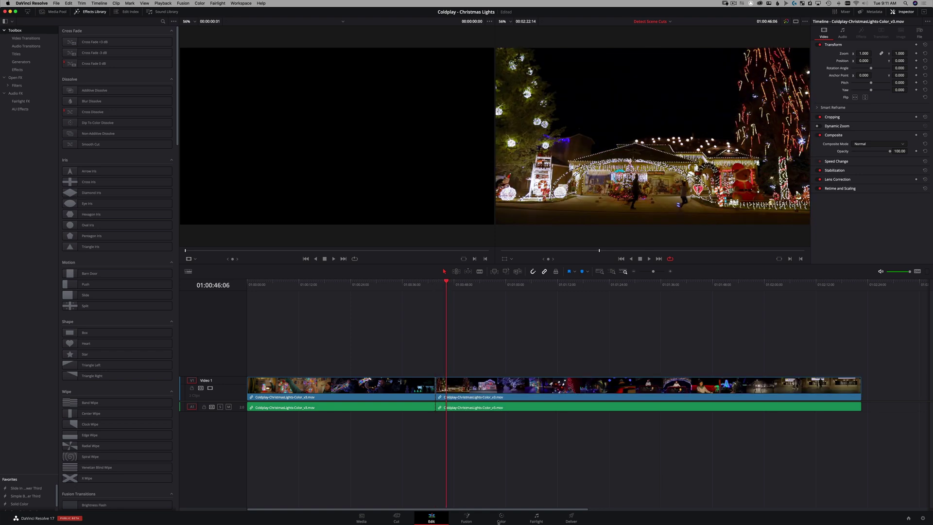
- Check both halves of the split on the Color page, then undo the split and refit the timeline
{"action": "left_click", "coordinate": [501, 518]}
{"action": "left_click", "coordinate": [23, 332]}
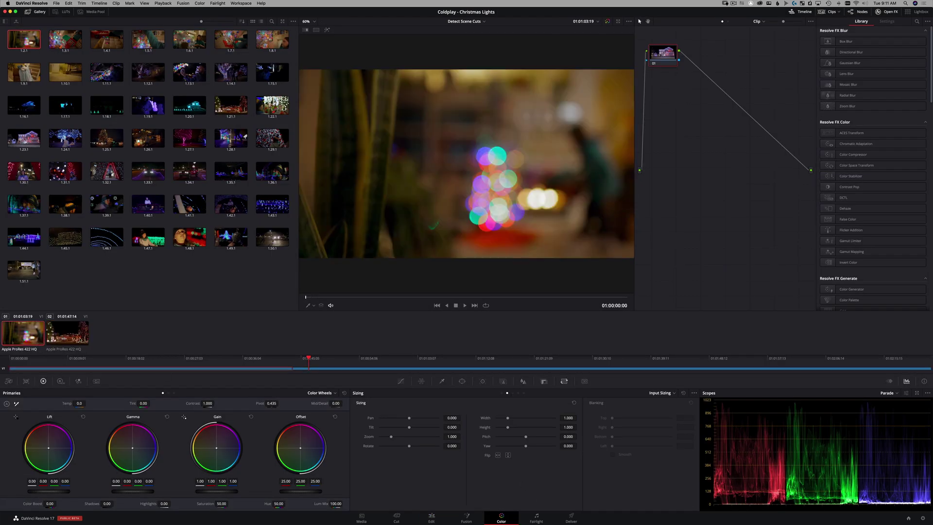
{"action": "left_click", "coordinate": [67, 333]}
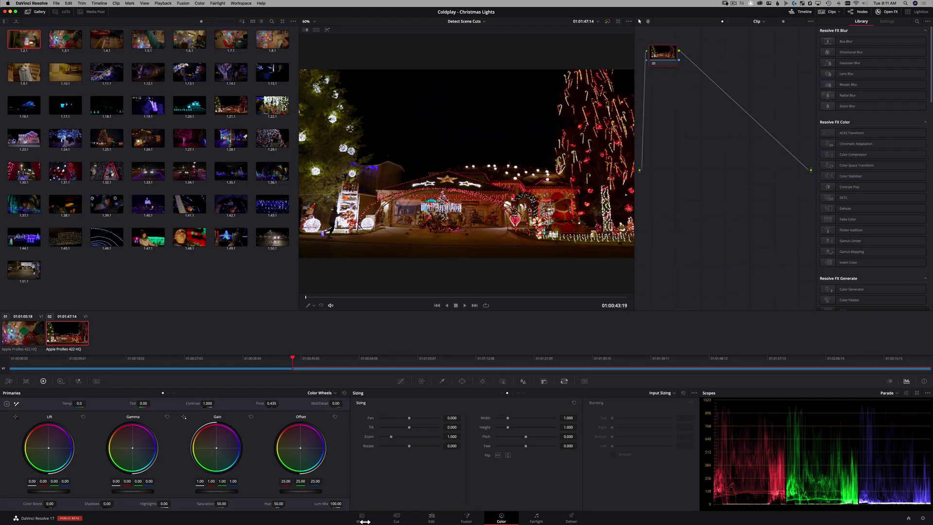
{"action": "left_click", "coordinate": [396, 518]}
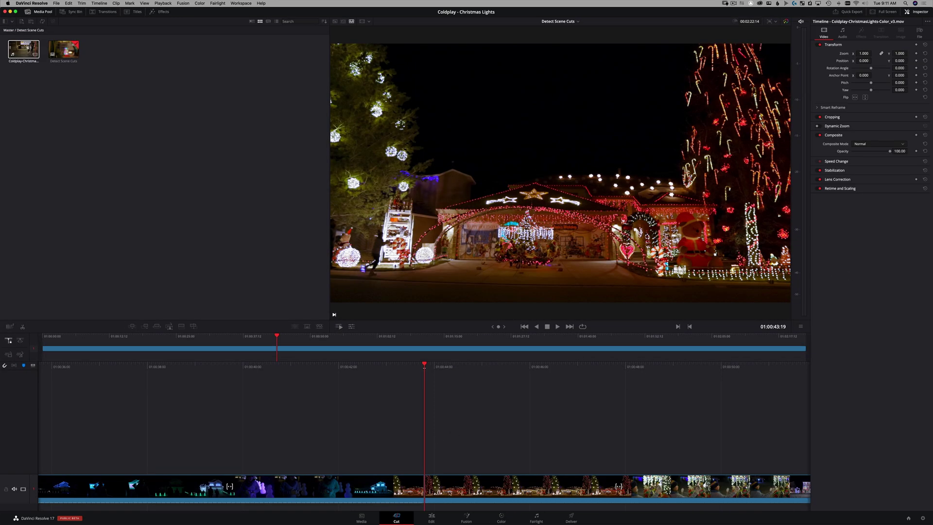
{"action": "left_click", "coordinate": [431, 518]}
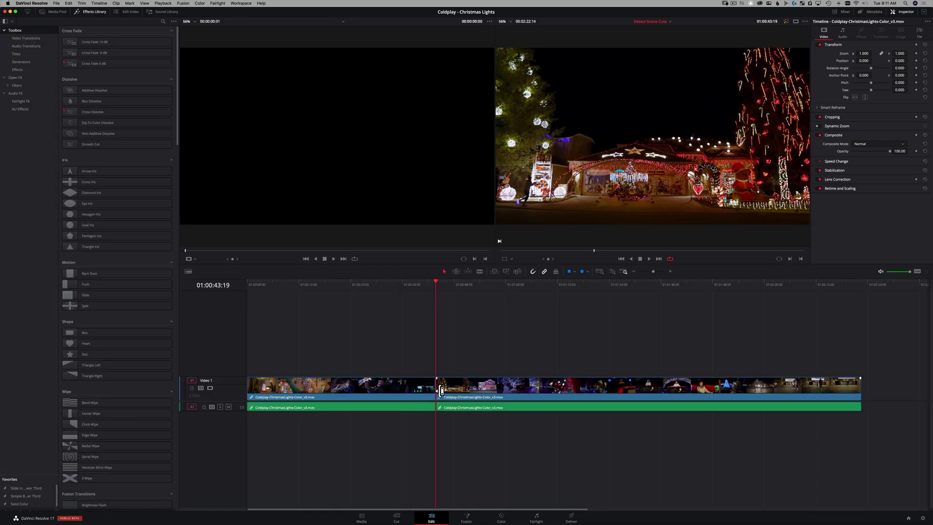
{"action": "key", "text": "super+z"}
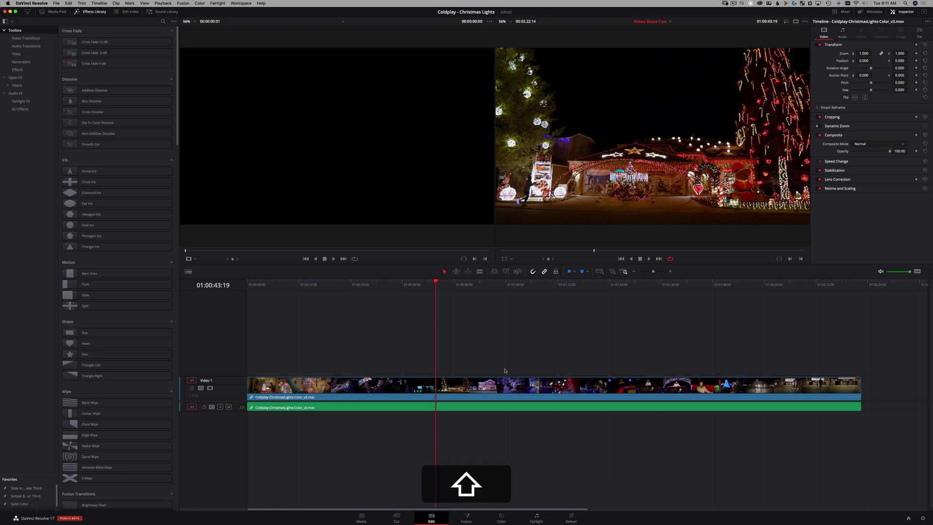
{"action": "key", "text": "shift+z"}
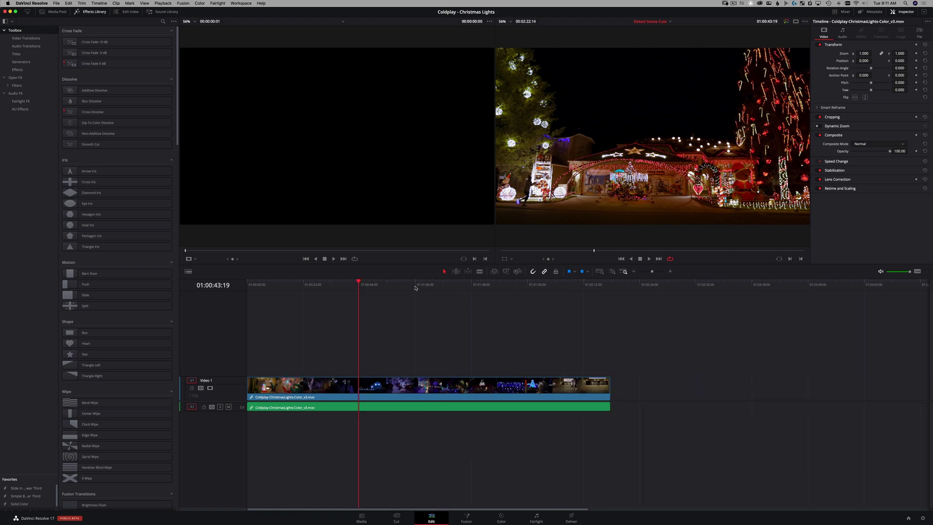
- Park the playhead at 01:01:06:02, select the timeline clip, and open the Timeline menu for Detect Scene Cuts
{"action": "left_click", "coordinate": [415, 286]}
{"action": "key", "text": "super+b"}
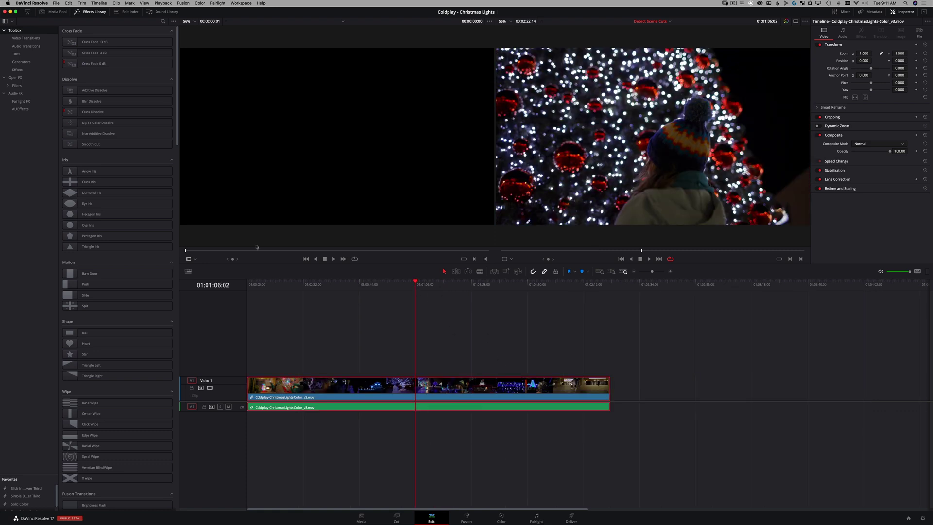
{"action": "left_click", "coordinate": [100, 3]}
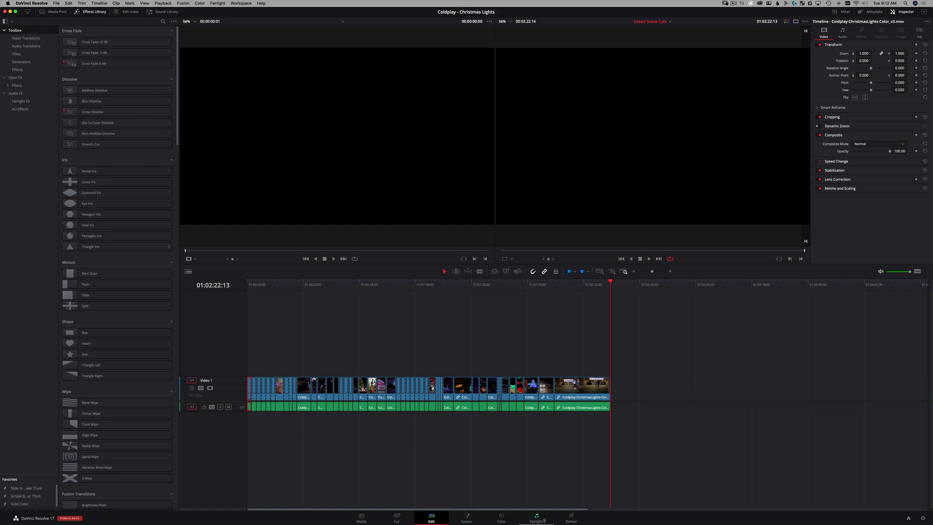
{"action": "left_click", "coordinate": [501, 519]}
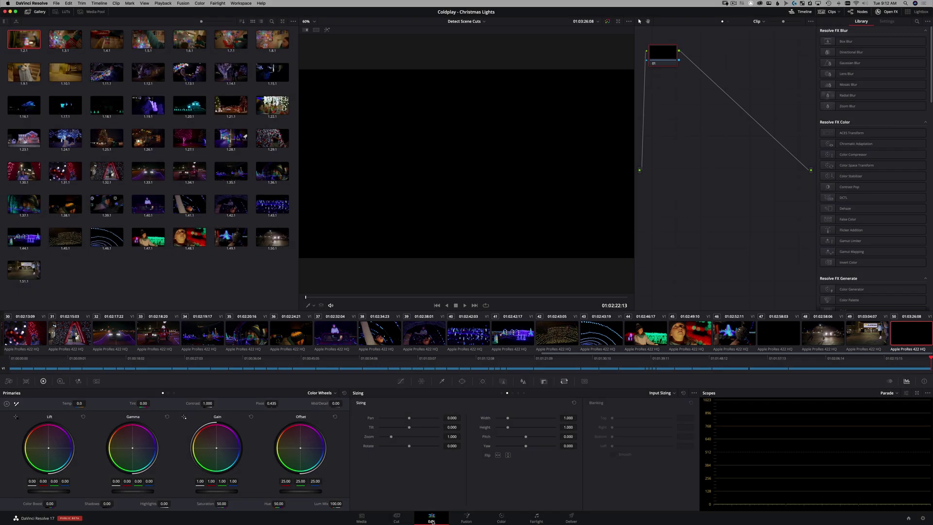
{"action": "left_click", "coordinate": [432, 519]}
{"action": "left_click_drag", "start_coordinate": [429, 306], "coordinate": [322, 308]}
{"action": "key", "text": "space"}
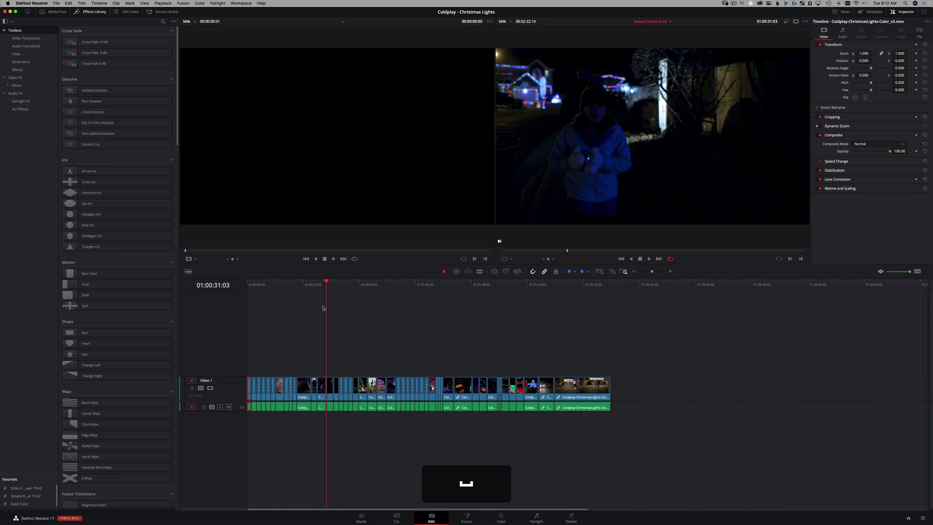
{"action": "left_click", "coordinate": [310, 285]}
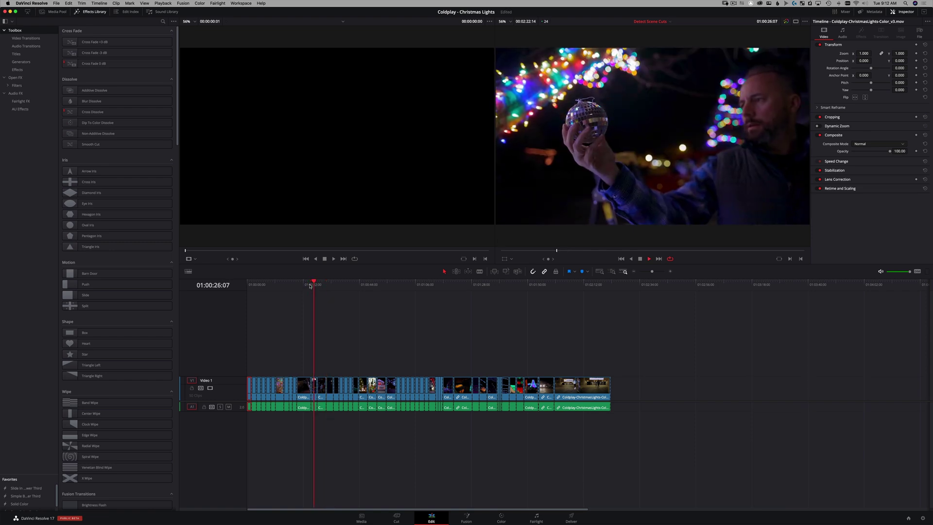
{"action": "key", "text": "super+equal"}
{"action": "key", "text": "super+equal"}
{"action": "key", "text": "super+equal"}
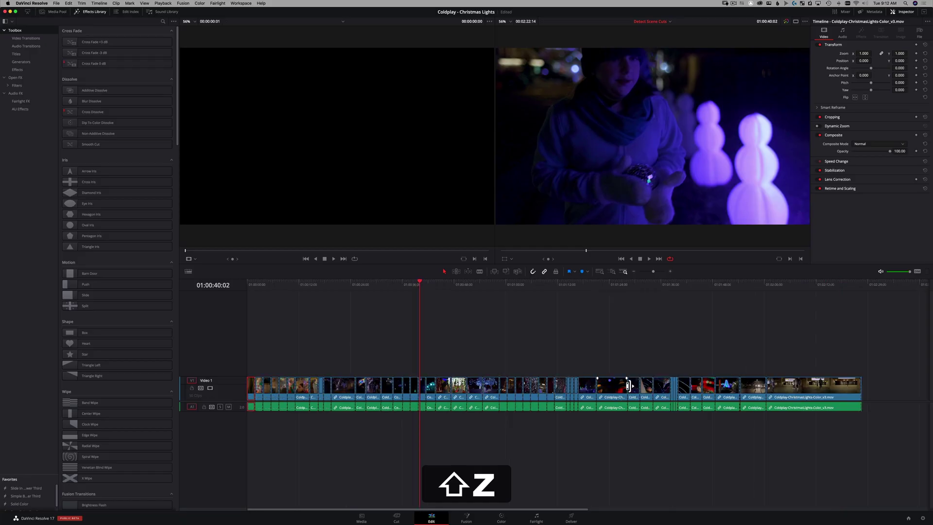
- Zoom into the timeline and split the clip at the missed shot change near 01:01:26
{"action": "left_click_drag", "start_coordinate": [645, 293], "coordinate": [617, 293]}
{"action": "key", "text": "super+equal"}
{"action": "key", "text": "super+equal"}
{"action": "key", "text": "super+equal"}
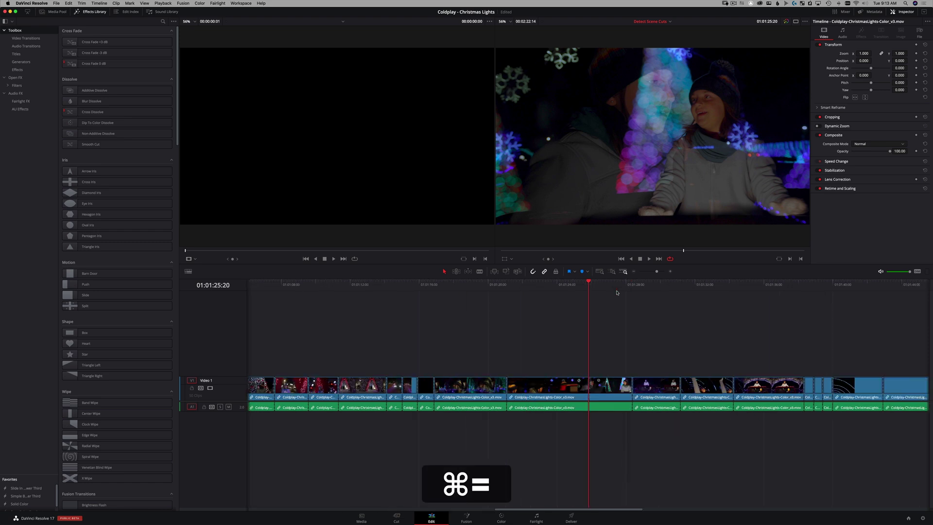
{"action": "left_click_drag", "start_coordinate": [554, 286], "coordinate": [570, 302]}
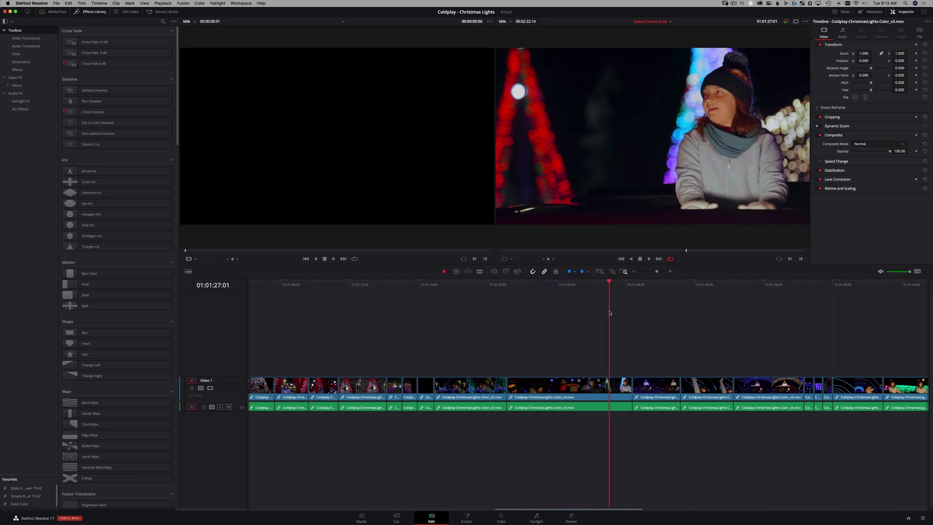
{"action": "left_click_drag", "start_coordinate": [609, 312], "coordinate": [588, 315]}
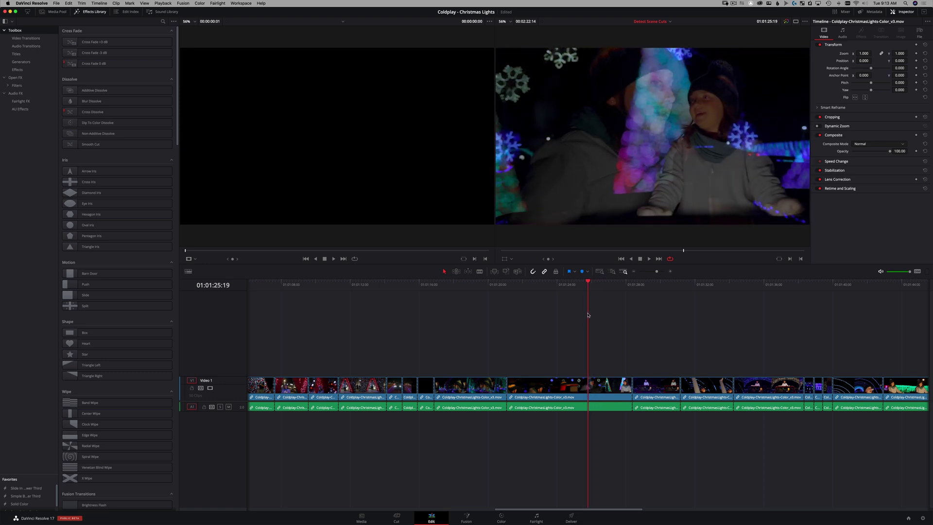
{"action": "key", "text": "super+backslash"}
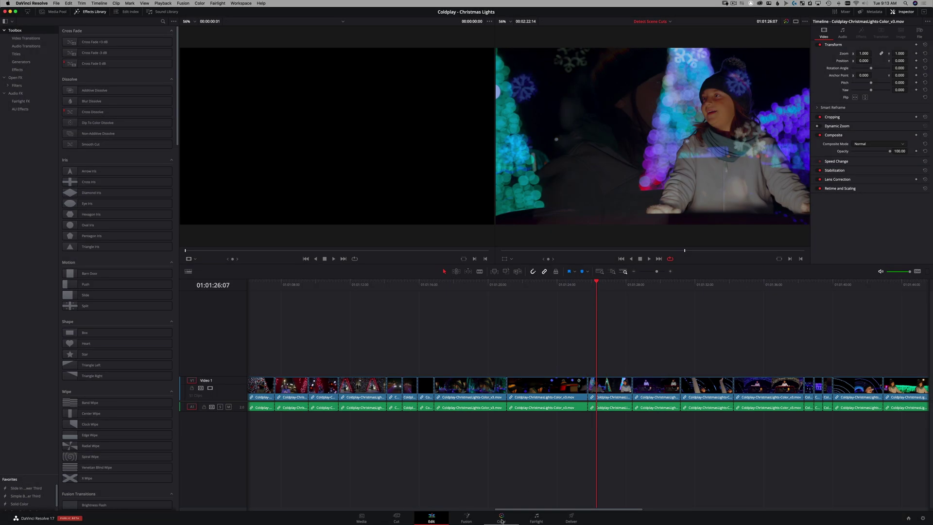
- Scroll through the clip thumbnails on the Color page, then return to the Edit page
{"action": "left_click", "coordinate": [502, 519]}
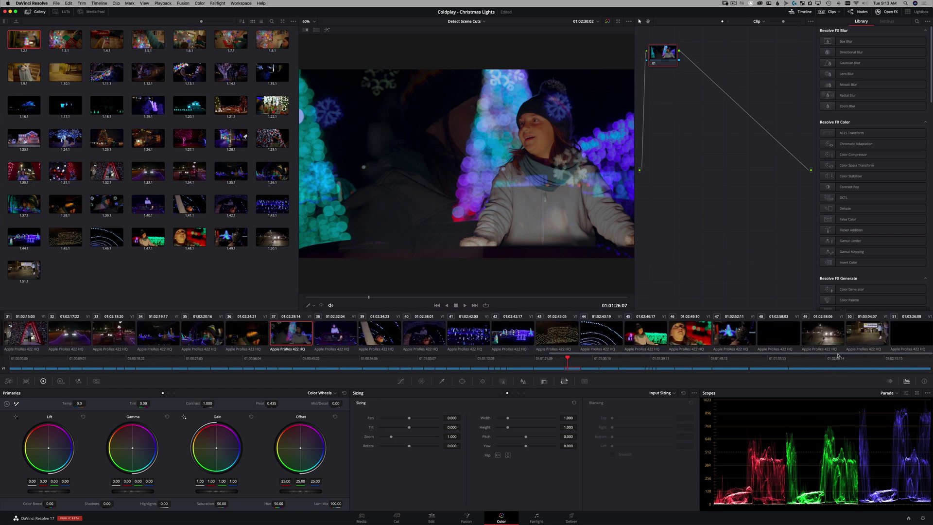
{"action": "left_click_drag", "start_coordinate": [836, 361], "coordinate": [746, 362]}
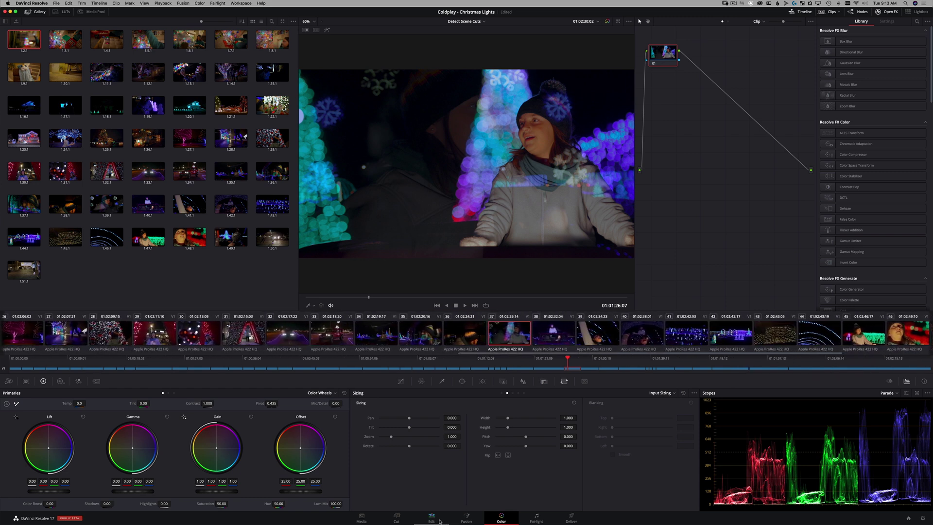
{"action": "left_click", "coordinate": [443, 520]}
- Split the clip at the missed shot change at 01:01:19:08
{"action": "left_click_drag", "start_coordinate": [570, 284], "coordinate": [472, 304]}
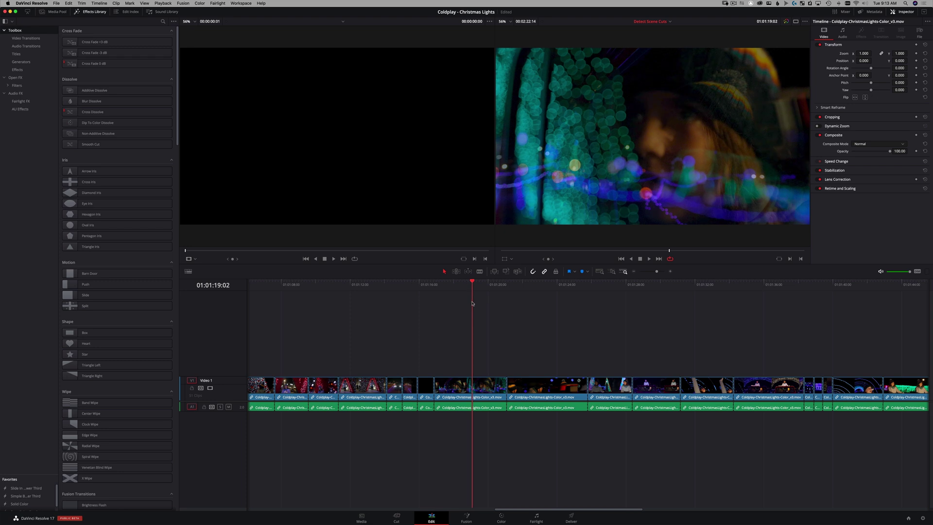
{"action": "mouse_move", "coordinate": [472, 304]}
{"action": "left_mouse_down"}
{"action": "mouse_move", "coordinate": [452, 307]}
{"action": "mouse_move", "coordinate": [485, 309]}
{"action": "mouse_move", "coordinate": [477, 312]}
{"action": "left_mouse_up"}
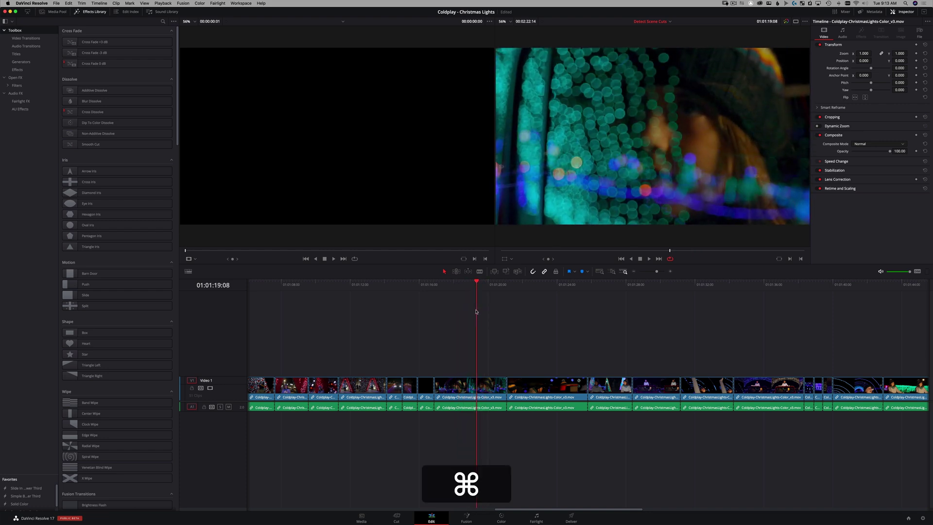
{"action": "key", "text": "super+backslash"}
{"action": "mouse_move", "coordinate": [490, 293]}
{"action": "left_mouse_down"}
{"action": "mouse_move", "coordinate": [468, 301]}
{"action": "mouse_move", "coordinate": [476, 303]}
{"action": "left_mouse_up"}
- Review the clips around the new cut on the Color page, including clips 21 and 22
{"action": "left_click", "coordinate": [501, 517]}
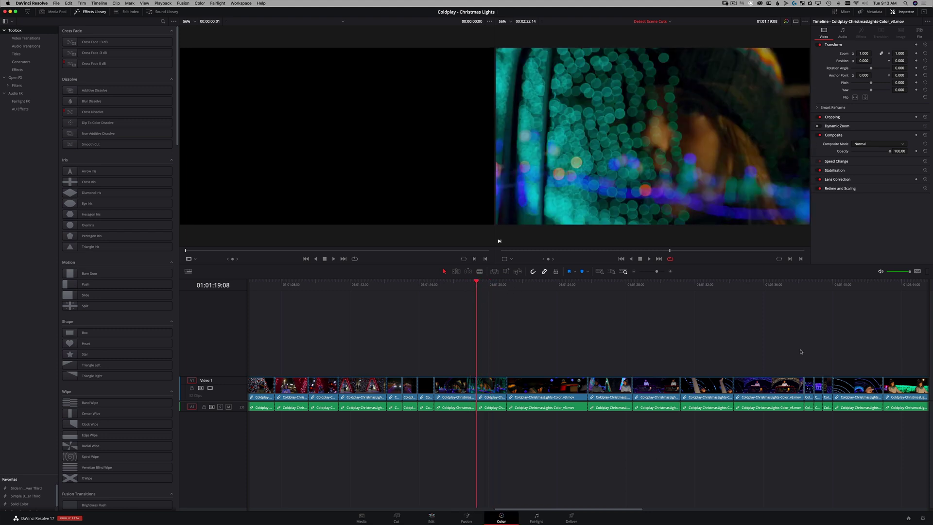
{"action": "left_click_drag", "start_coordinate": [594, 357], "coordinate": [555, 367]}
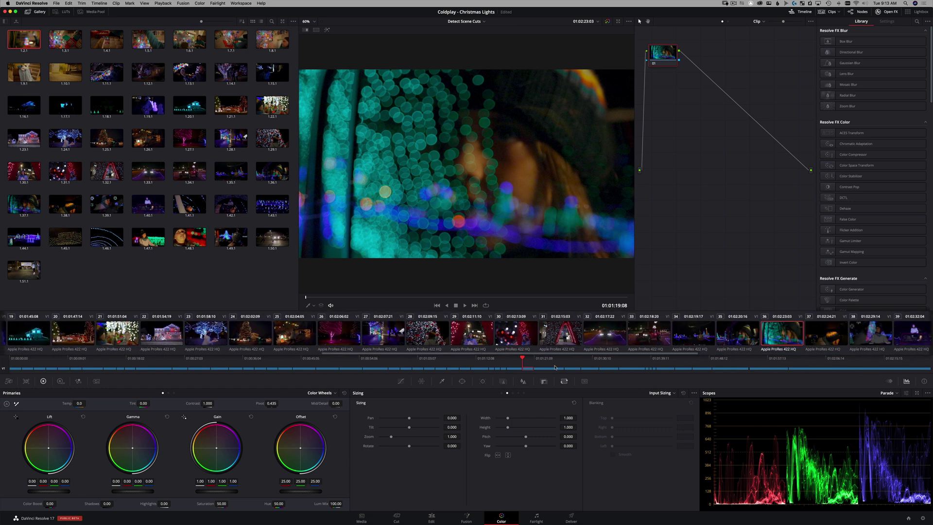
{"action": "left_click", "coordinate": [517, 345]}
{"action": "left_click", "coordinate": [569, 334]}
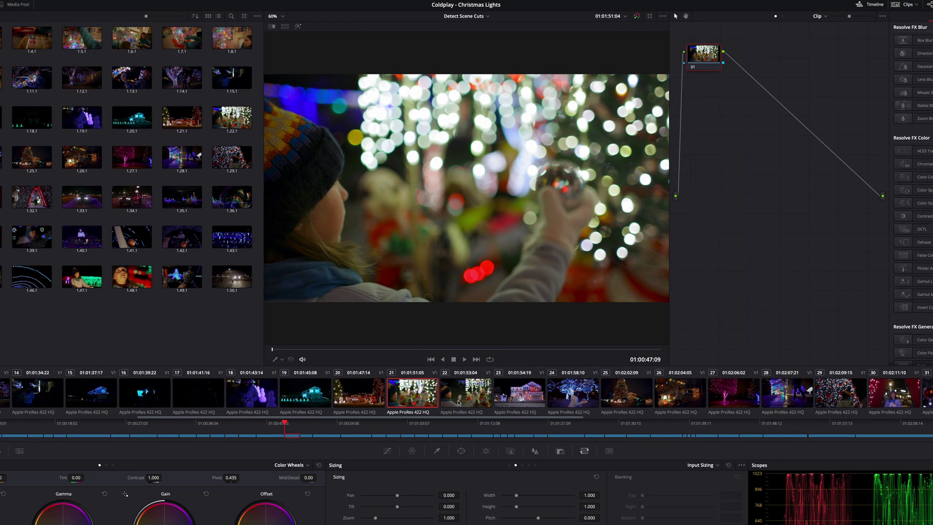
{"action": "left_click", "coordinate": [458, 402]}
{"action": "left_click", "coordinate": [425, 396]}
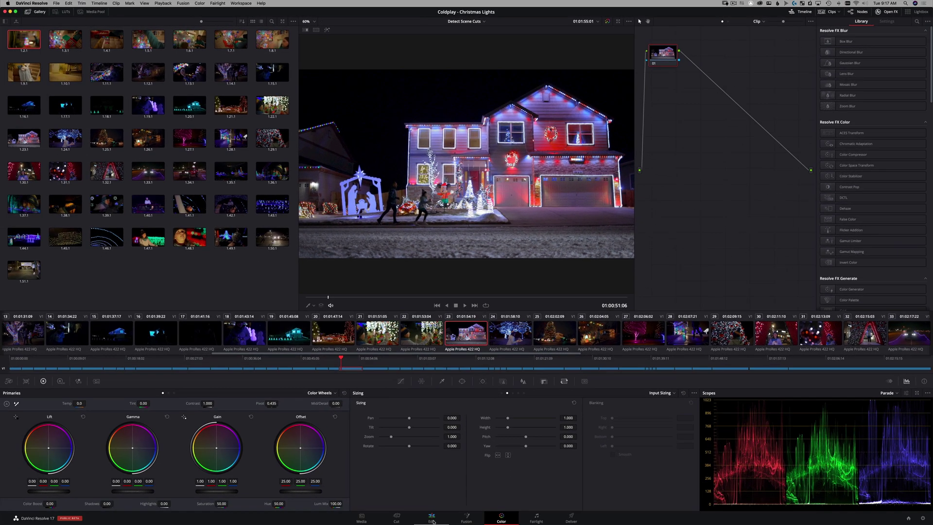
- Delete the false edit point at the disco-ball shot so the two clips join into one
{"action": "left_click", "coordinate": [432, 519]}
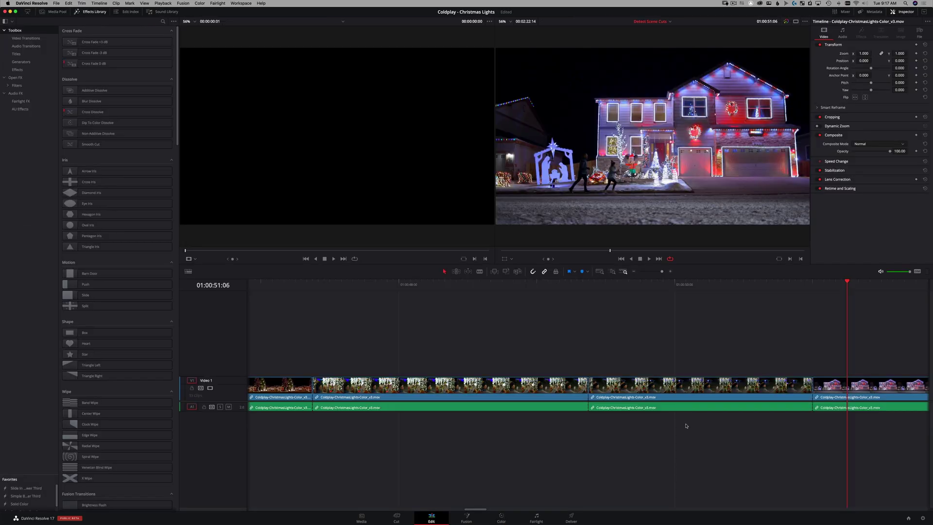
{"action": "mouse_move", "coordinate": [537, 298]}
{"action": "left_mouse_down"}
{"action": "mouse_move", "coordinate": [639, 297]}
{"action": "mouse_move", "coordinate": [536, 298]}
{"action": "left_mouse_up"}
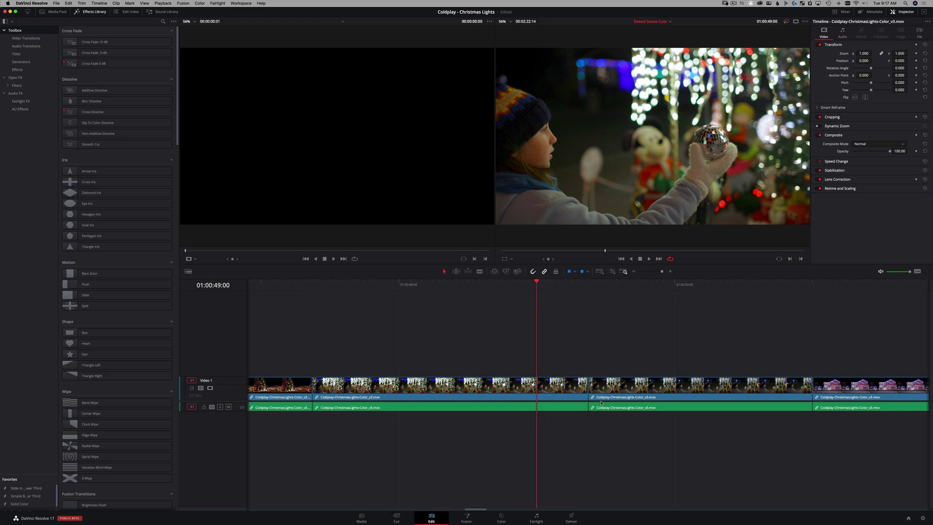
{"action": "left_click", "coordinate": [591, 387]}
{"action": "key", "text": "BackSpace"}
{"action": "left_click", "coordinate": [491, 517]}
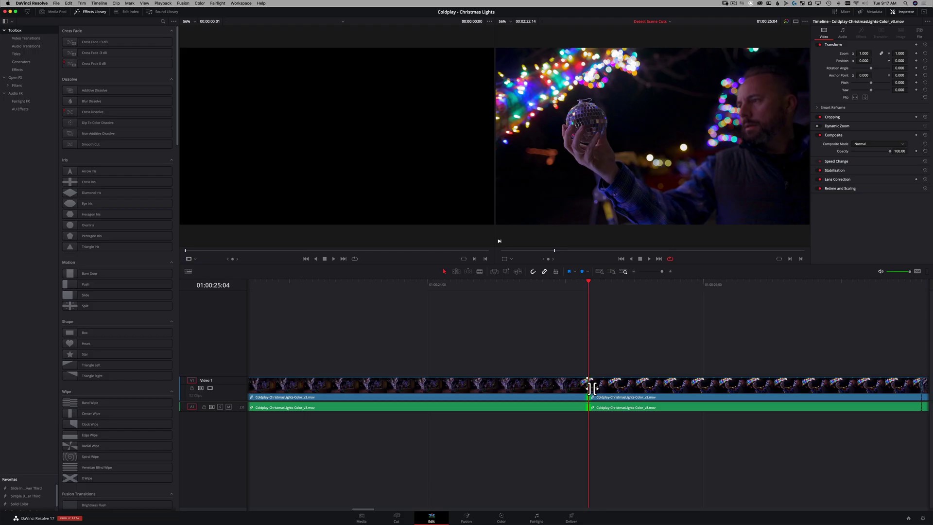
- Roll the edit at 01:00:25:04 later and back again to test it, then go to the Media page
{"action": "left_click_drag", "start_coordinate": [591, 387], "coordinate": [419, 389]}
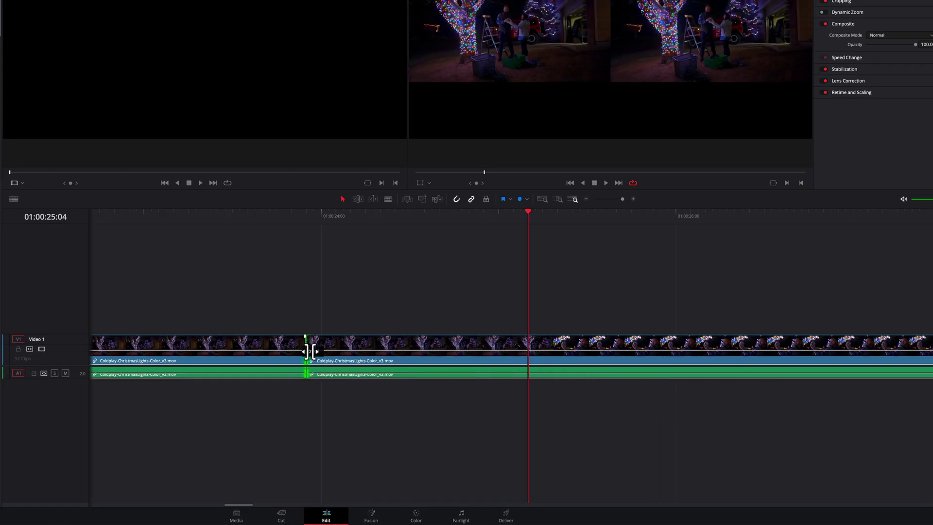
{"action": "left_click_drag", "start_coordinate": [310, 351], "coordinate": [534, 358]}
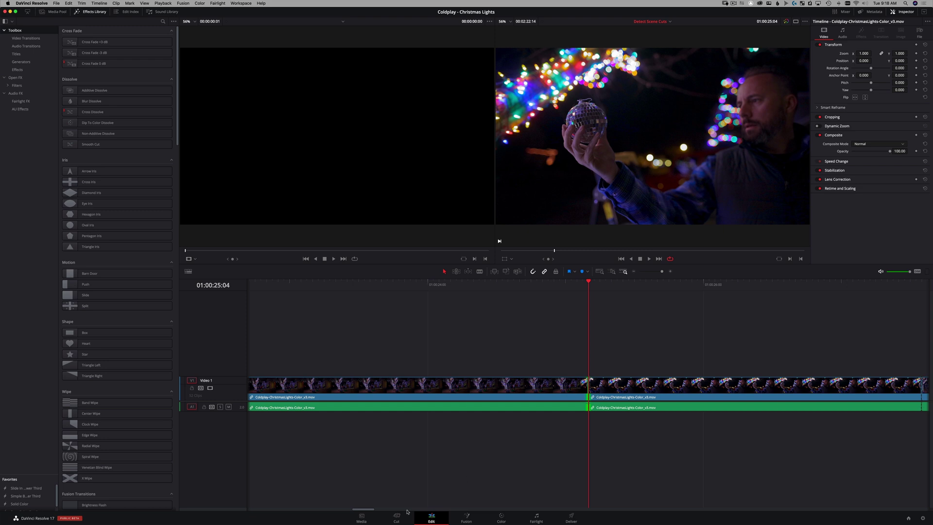
{"action": "left_click", "coordinate": [360, 519]}
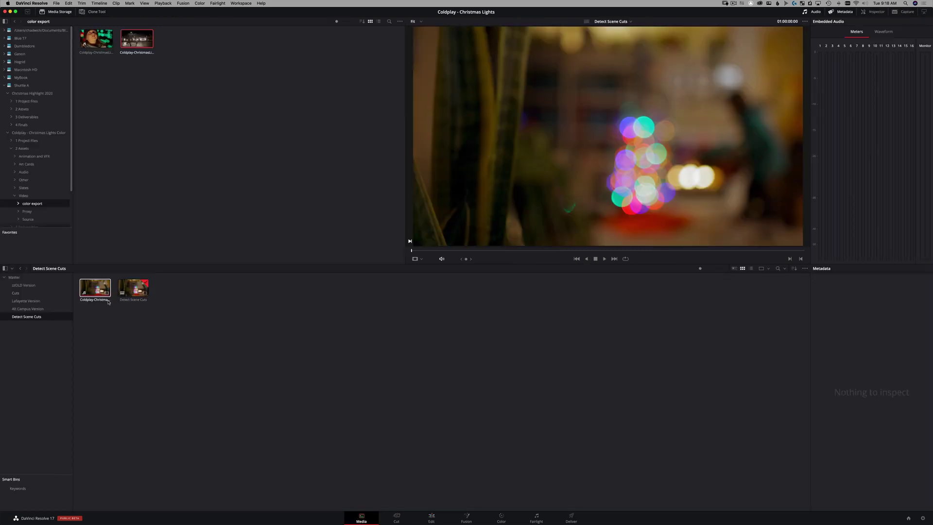
- Load Coldplay-ChristmasLights-Color_v3.mov from the bin into the viewer, then go back to the Edit page
{"action": "left_click", "coordinate": [95, 291]}
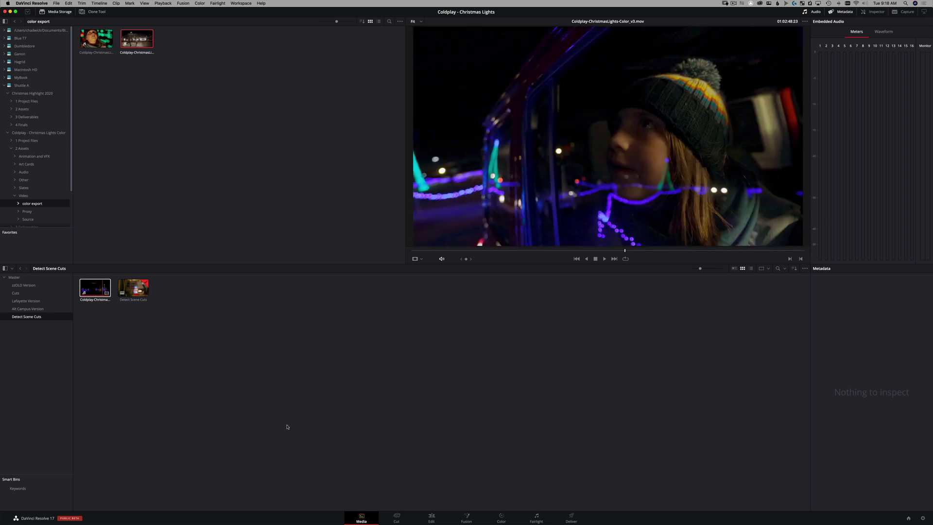
{"action": "left_click", "coordinate": [431, 518]}
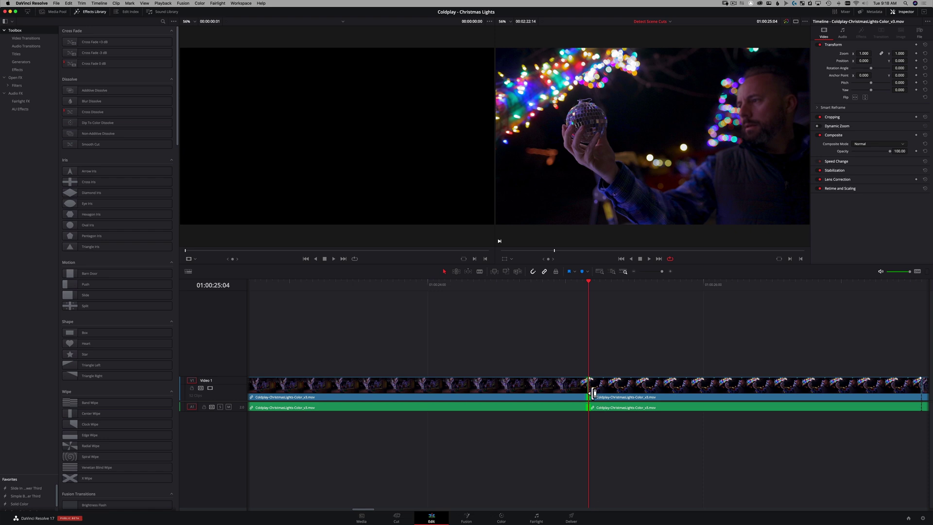
- Mark an In point at 01:00:38:03 and an Out point at 01:01:29:00 on the uncut clip
{"action": "mouse_move", "coordinate": [592, 389]}
{"action": "left_mouse_down"}
{"action": "mouse_move", "coordinate": [564, 394]}
{"action": "mouse_move", "coordinate": [679, 402]}
{"action": "mouse_move", "coordinate": [500, 396]}
{"action": "mouse_move", "coordinate": [594, 400]}
{"action": "mouse_move", "coordinate": [582, 402]}
{"action": "left_mouse_up"}
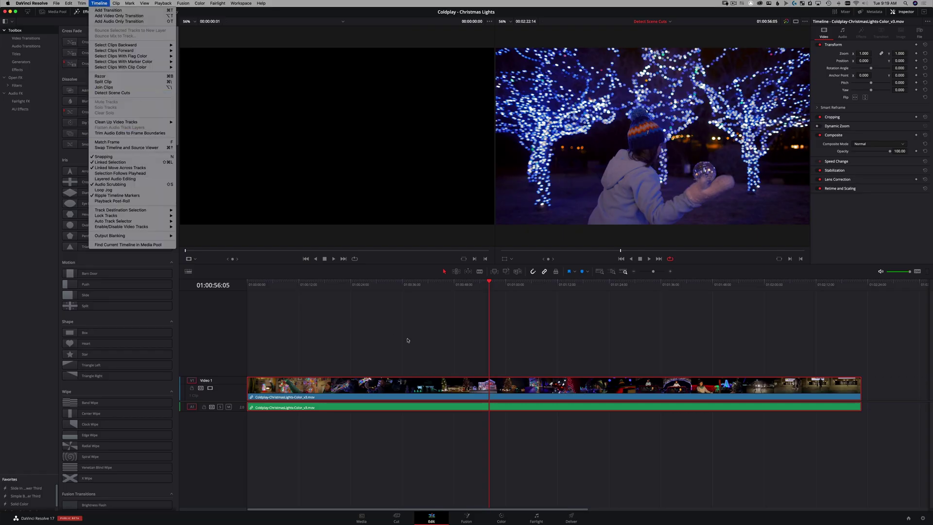
{"action": "left_click", "coordinate": [508, 331]}
{"action": "left_click_drag", "start_coordinate": [497, 281], "coordinate": [412, 292]}
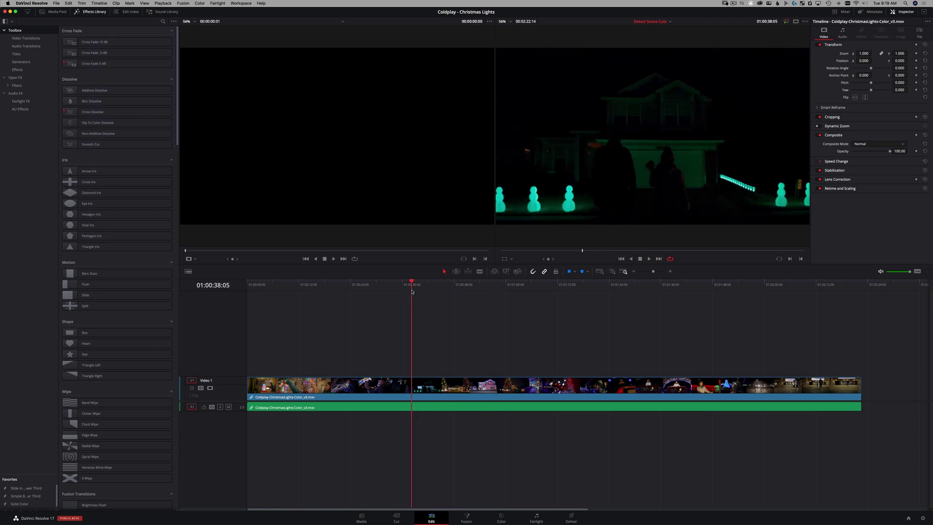
{"action": "left_click_drag", "start_coordinate": [413, 291], "coordinate": [411, 295]}
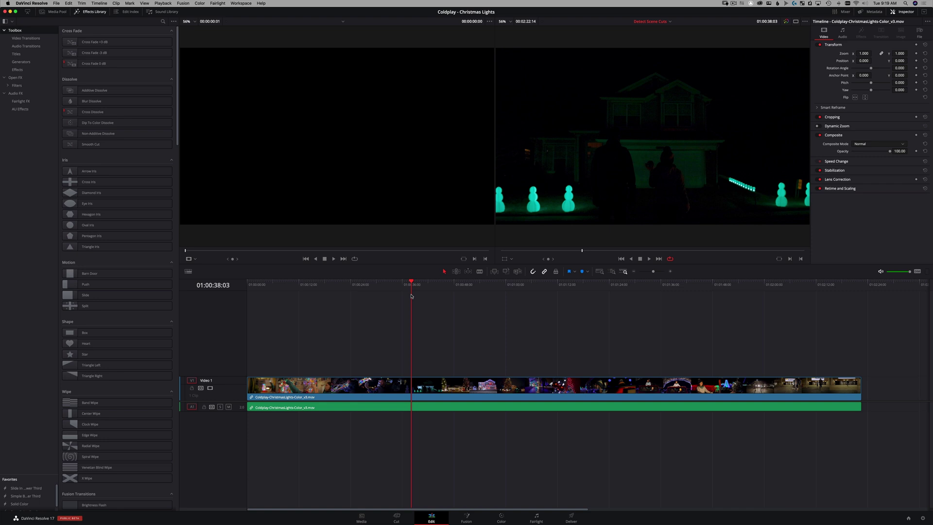
{"action": "key", "text": "i"}
{"action": "left_click", "coordinate": [638, 287]}
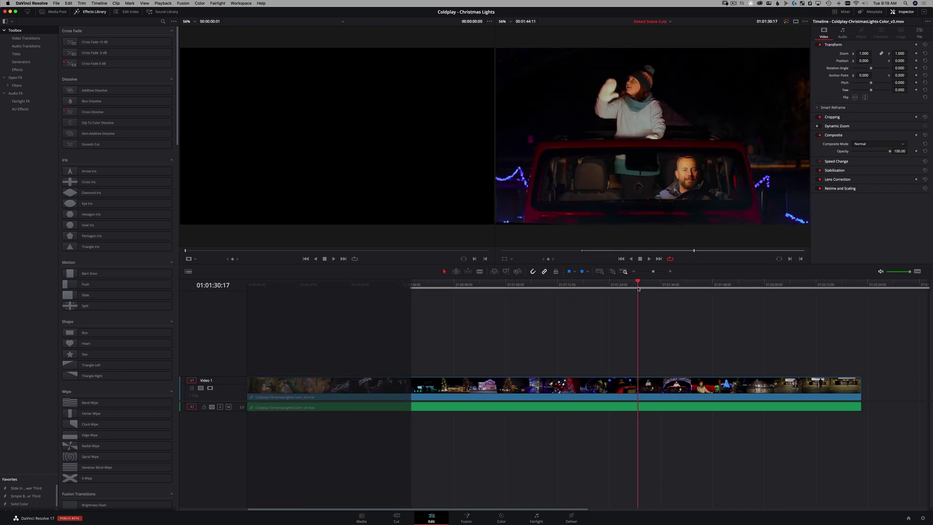
{"action": "left_click_drag", "start_coordinate": [638, 286], "coordinate": [631, 289]}
{"action": "key", "text": "o"}
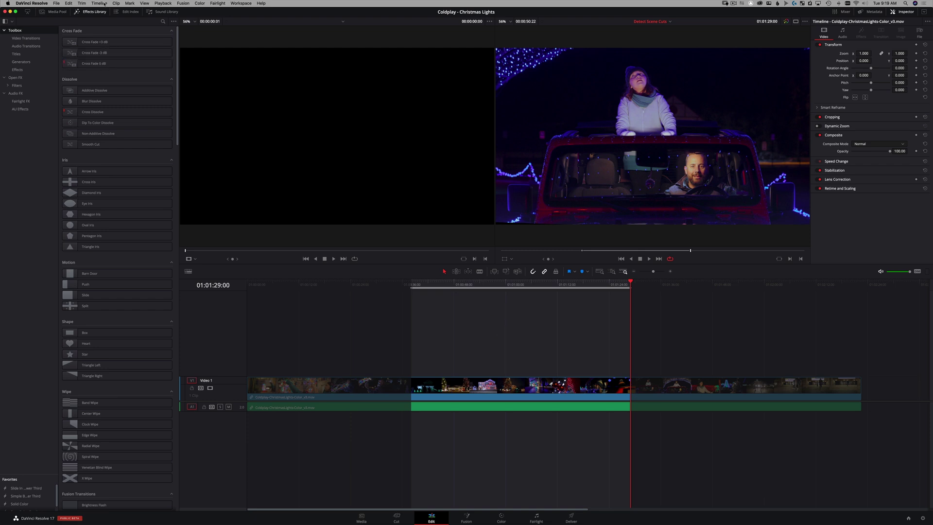
- Run Scene Cut Detection on the marked range, then clear the In/Out marks
{"action": "left_click", "coordinate": [104, 4]}
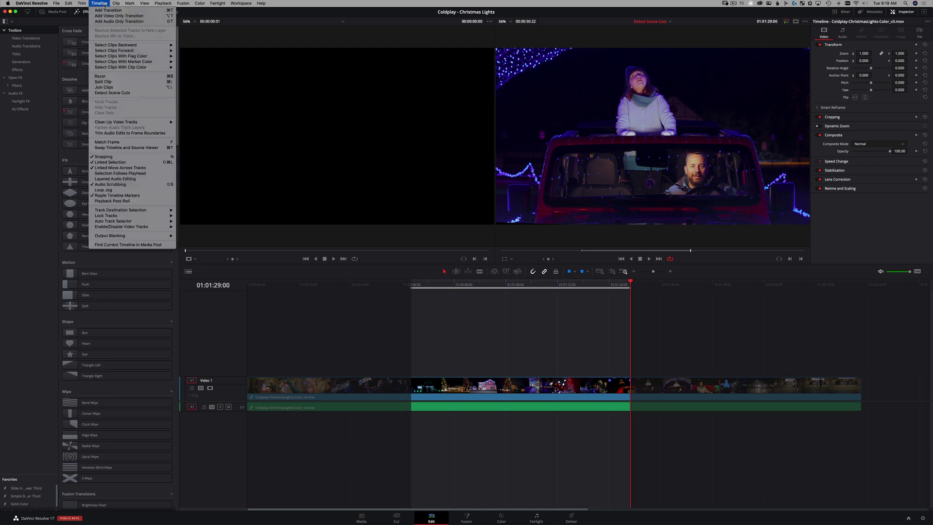
{"action": "left_click", "coordinate": [147, 94]}
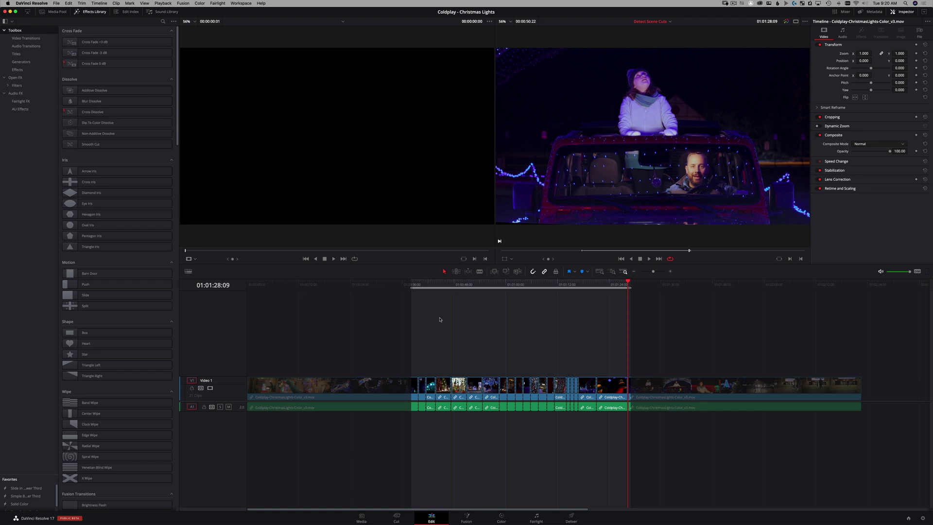
{"action": "key", "text": "alt+x"}
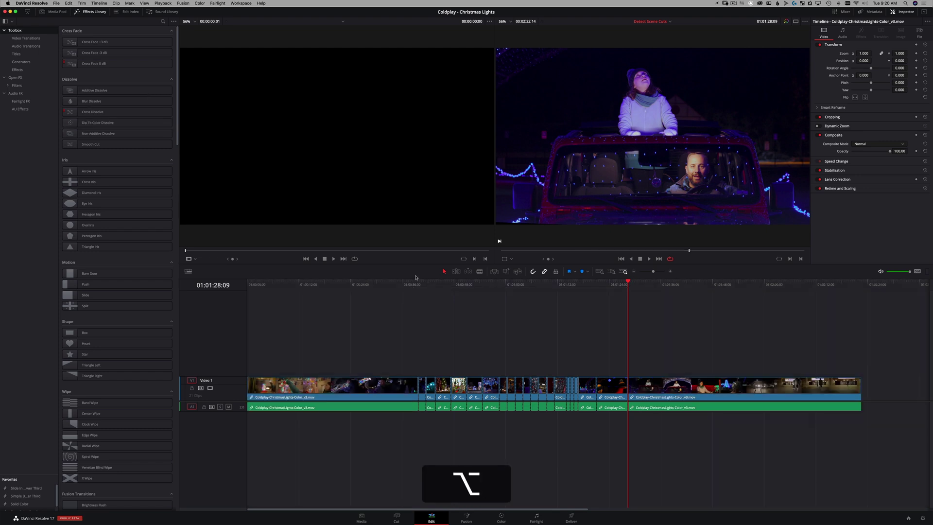
- Play back the newly cut section and zoom the timeline in around the playhead
{"action": "left_click_drag", "start_coordinate": [411, 284], "coordinate": [424, 290]}
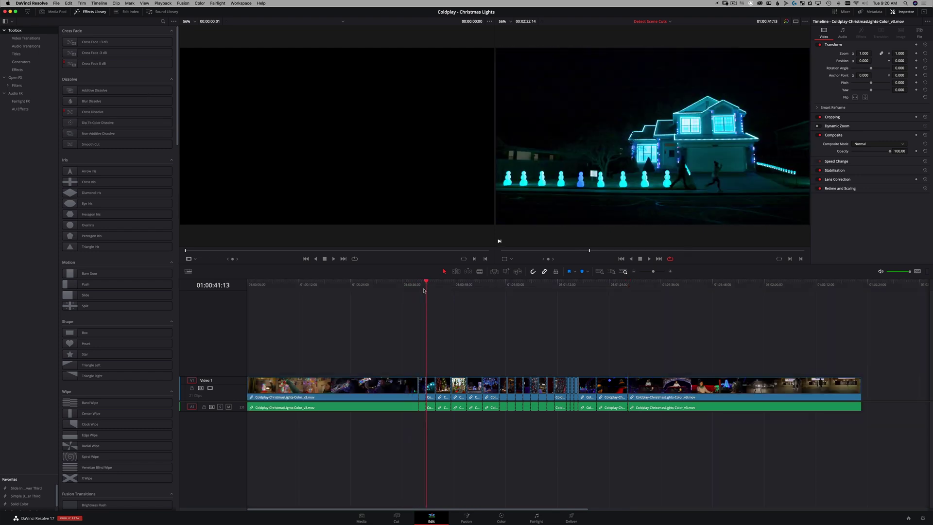
{"action": "left_click_drag", "start_coordinate": [423, 290], "coordinate": [412, 293]}
{"action": "key", "text": "space"}
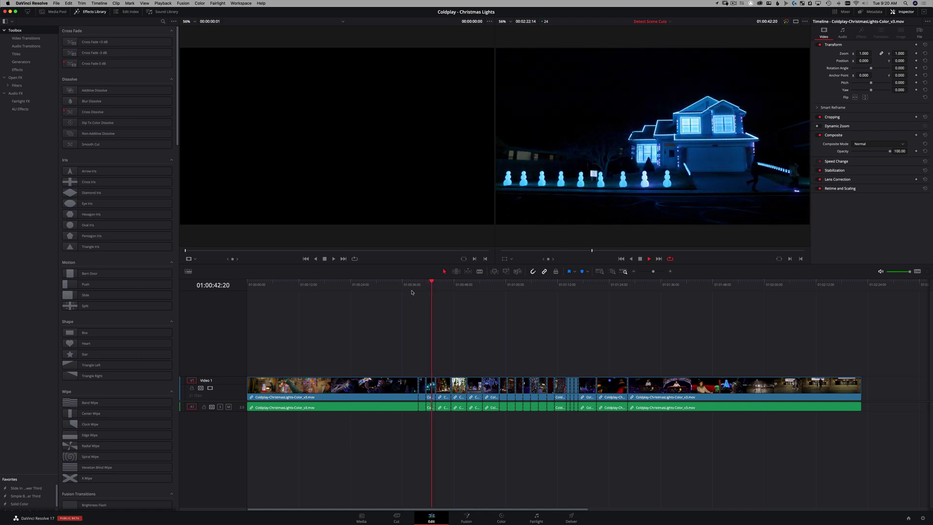
{"action": "key", "text": "super+equal"}
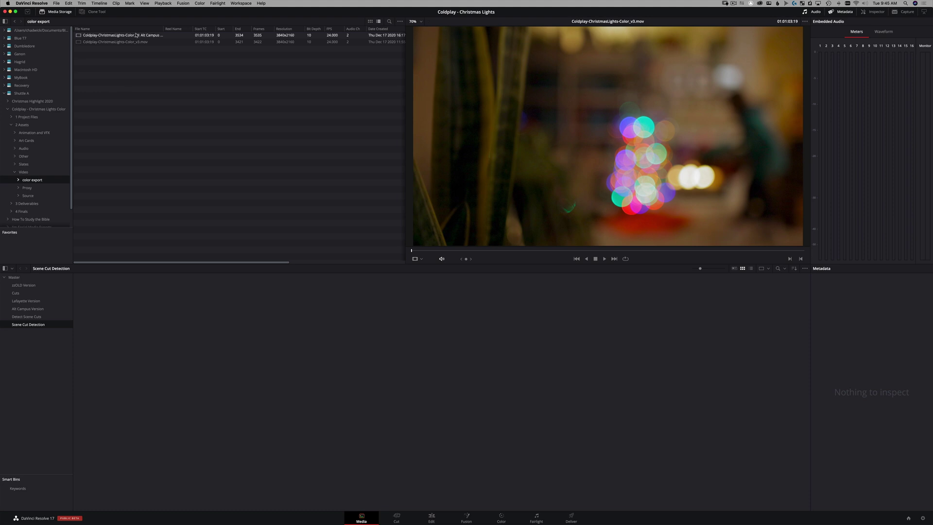
- Open Scene Cut Detection for Coldplay-ChristmasLights-Color_v3.mov from its context menu and scrub the preview
{"action": "left_click", "coordinate": [135, 42]}
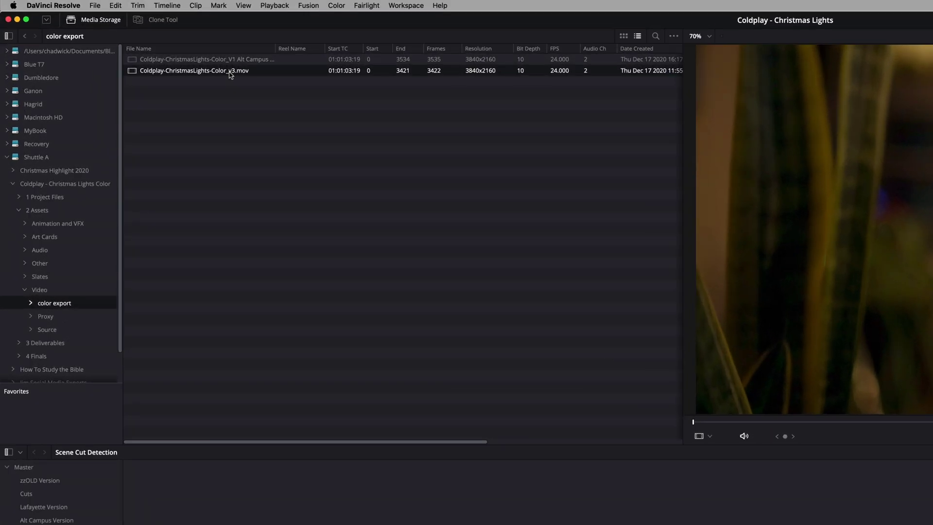
{"action": "right_click", "coordinate": [230, 74]}
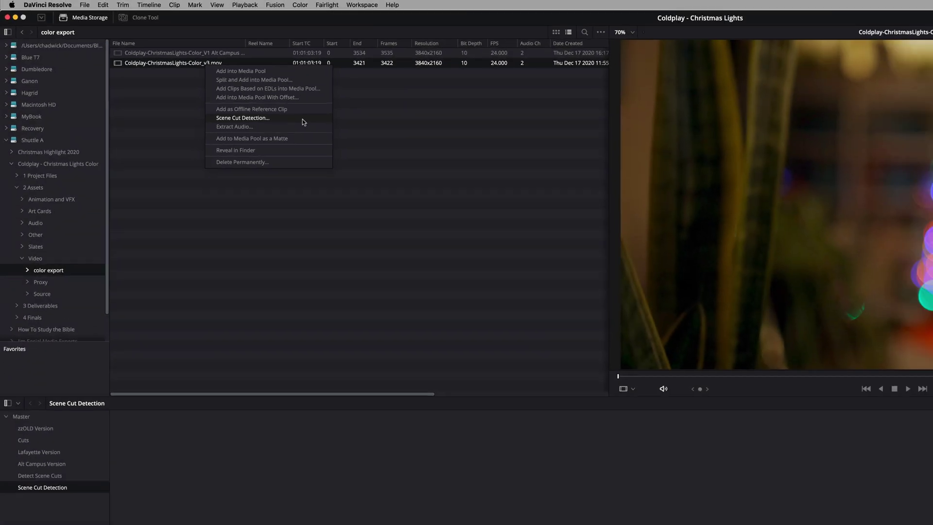
{"action": "left_click", "coordinate": [341, 136]}
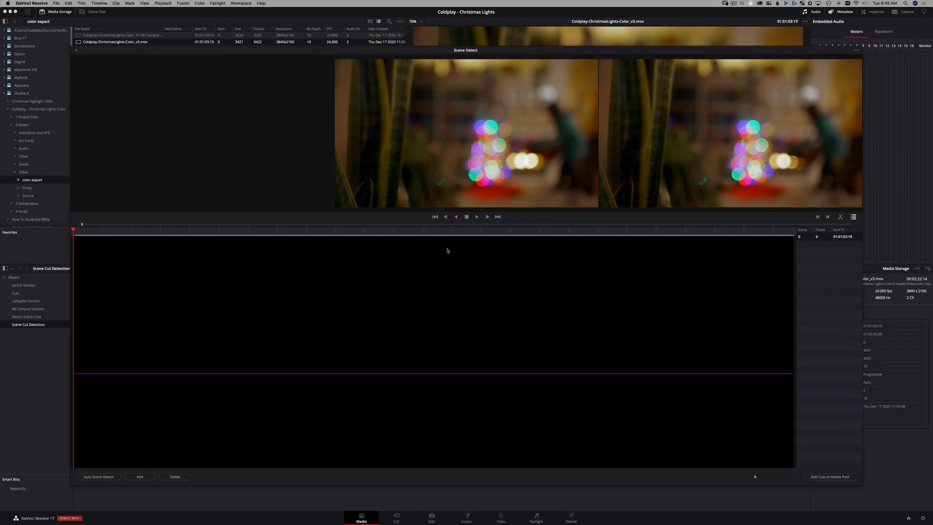
{"action": "left_click_drag", "start_coordinate": [447, 233], "coordinate": [376, 247]}
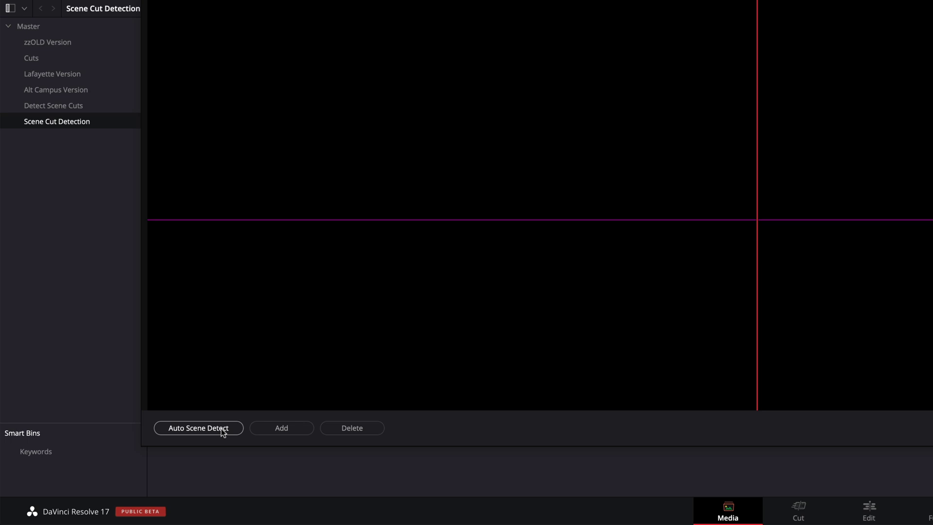
- Run Auto Scene Detect and stop it once the 27-scene cut list (0–26) fills in
{"action": "left_click", "coordinate": [222, 431]}
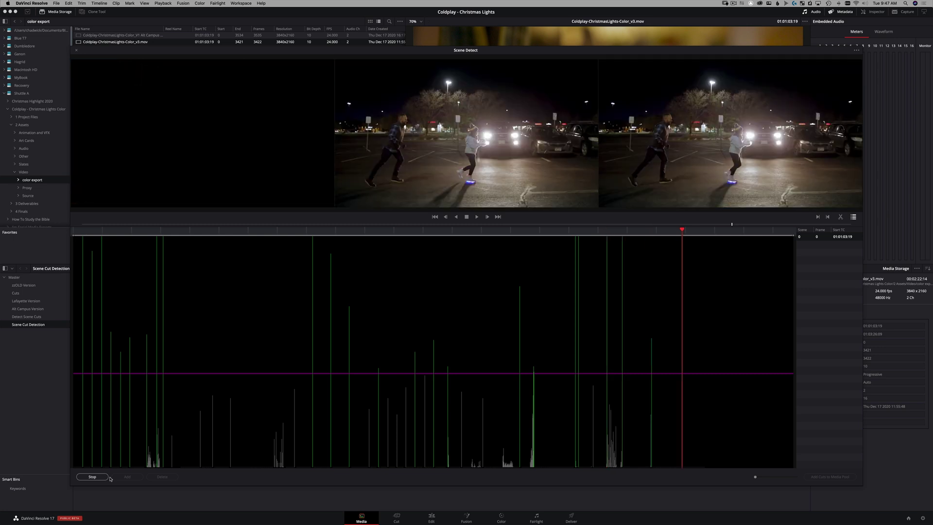
{"action": "left_click", "coordinate": [108, 477]}
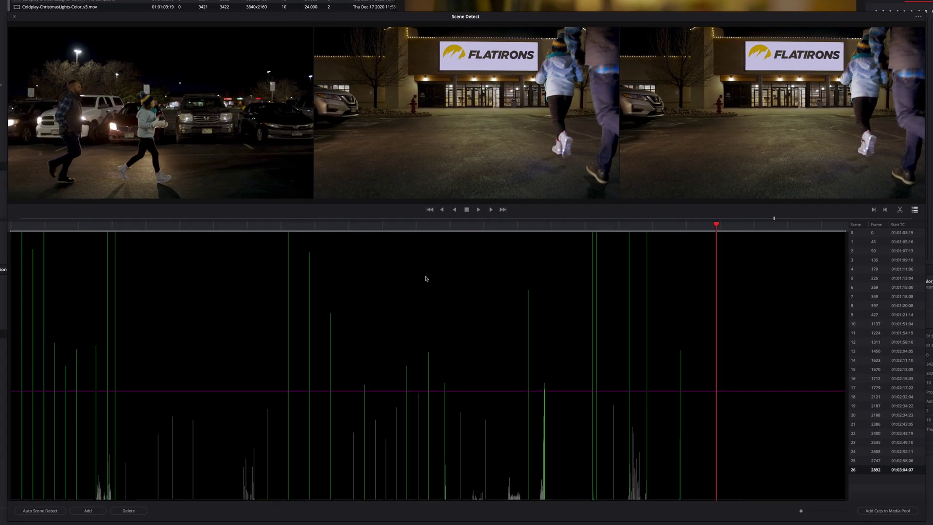
- Step through the cuts at scenes 15 and 16 and lower the detection threshold slightly
{"action": "left_click", "coordinate": [426, 225]}
{"action": "left_click_drag", "start_coordinate": [426, 226], "coordinate": [416, 230]}
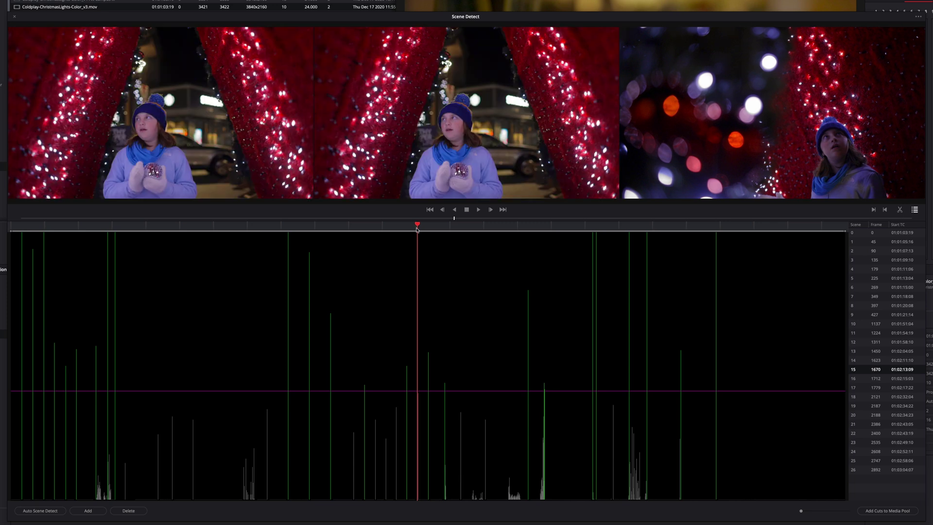
{"action": "mouse_move", "coordinate": [416, 229]}
{"action": "left_mouse_down"}
{"action": "mouse_move", "coordinate": [424, 232]}
{"action": "mouse_move", "coordinate": [417, 231]}
{"action": "left_mouse_up"}
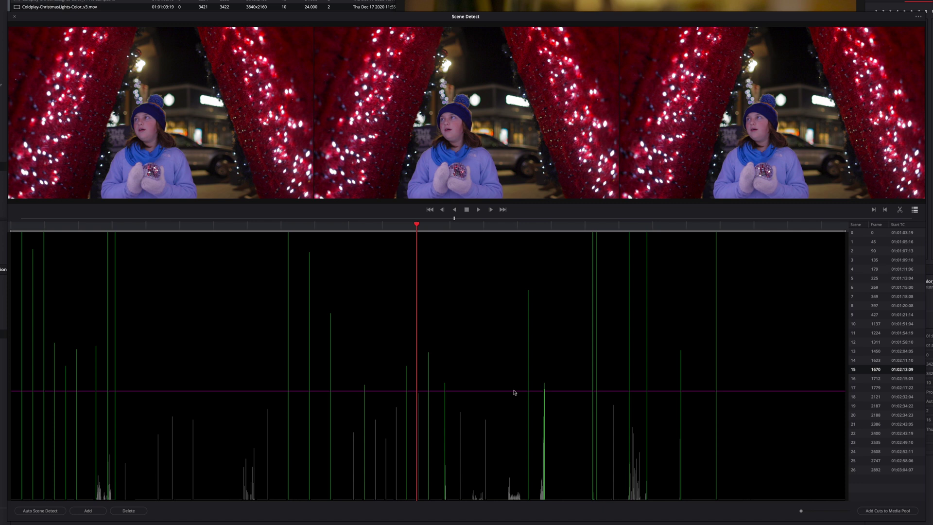
{"action": "left_click_drag", "start_coordinate": [515, 392], "coordinate": [516, 398]}
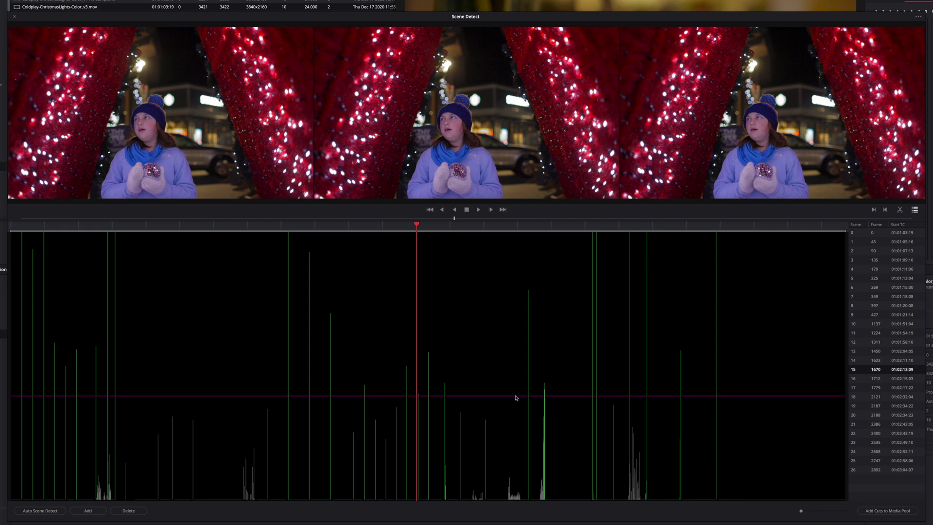
- Review scenes 14–17, then drag the threshold down until the list grows to 33 entries
{"action": "left_click", "coordinate": [888, 363]}
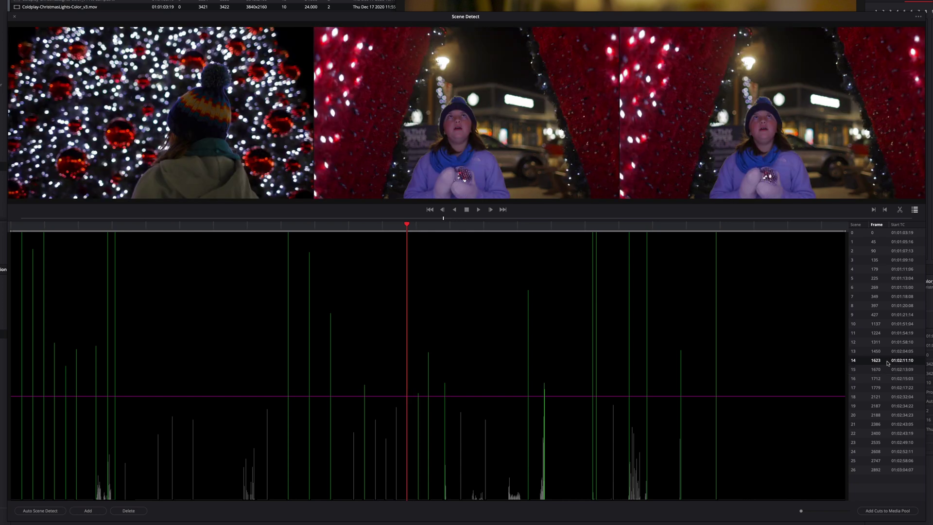
{"action": "key", "text": "Down"}
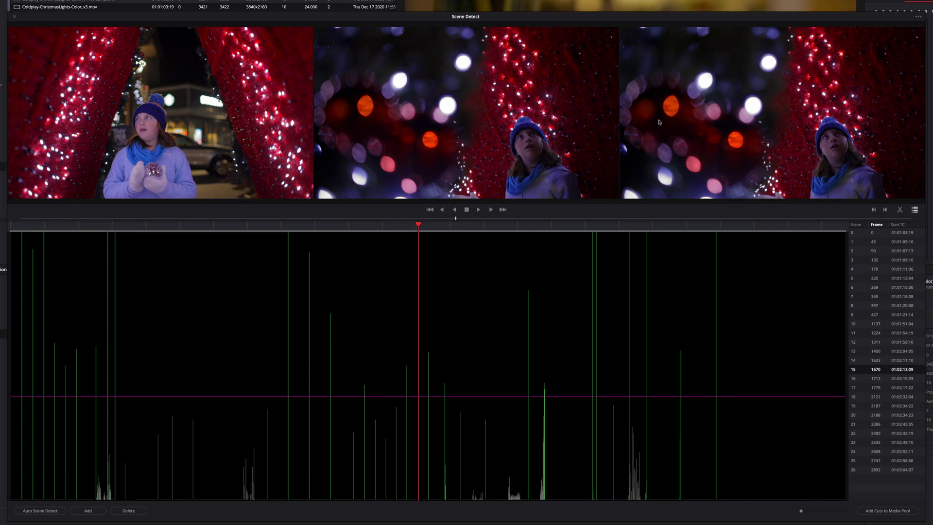
{"action": "left_click", "coordinate": [875, 379]}
{"action": "key", "text": "Down"}
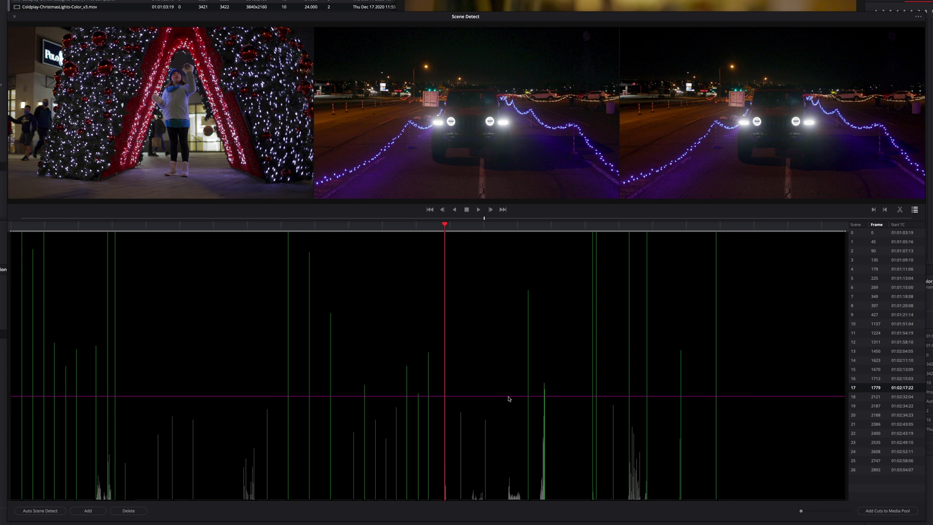
{"action": "left_click_drag", "start_coordinate": [509, 398], "coordinate": [530, 472]}
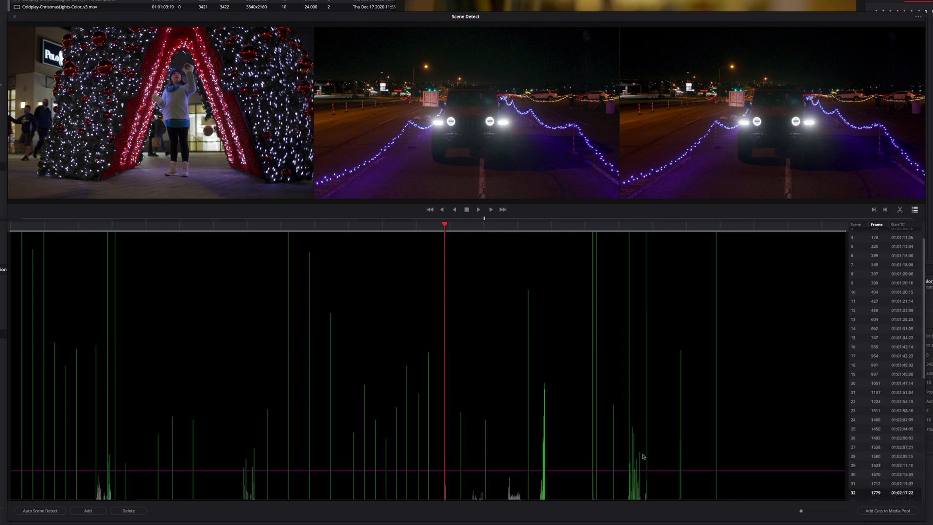
- Zoom the detection graph and review the shots of the girl looking up and in a scarf
{"action": "left_click", "coordinate": [626, 234]}
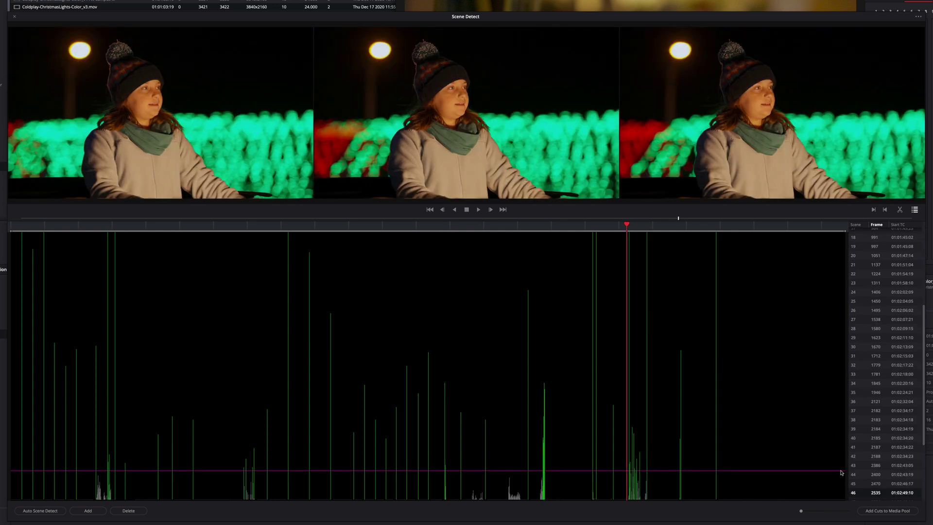
{"action": "mouse_move", "coordinate": [801, 511]}
{"action": "left_mouse_down"}
{"action": "mouse_move", "coordinate": [819, 511]}
{"action": "mouse_move", "coordinate": [804, 516]}
{"action": "left_mouse_up"}
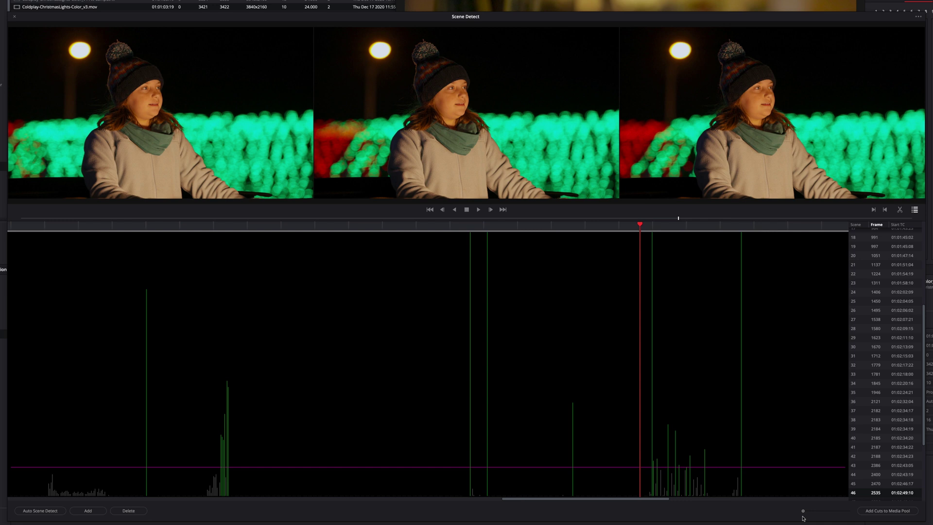
{"action": "left_click", "coordinate": [672, 230]}
{"action": "left_click_drag", "start_coordinate": [672, 230], "coordinate": [680, 229]}
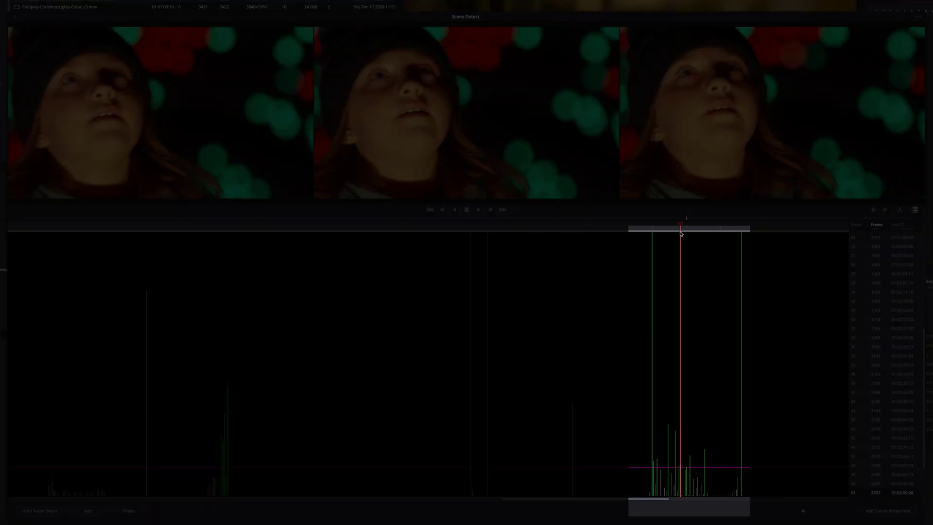
{"action": "left_click_drag", "start_coordinate": [808, 513], "coordinate": [806, 516]}
{"action": "left_click_drag", "start_coordinate": [596, 236], "coordinate": [568, 226]}
{"action": "key", "text": "space"}
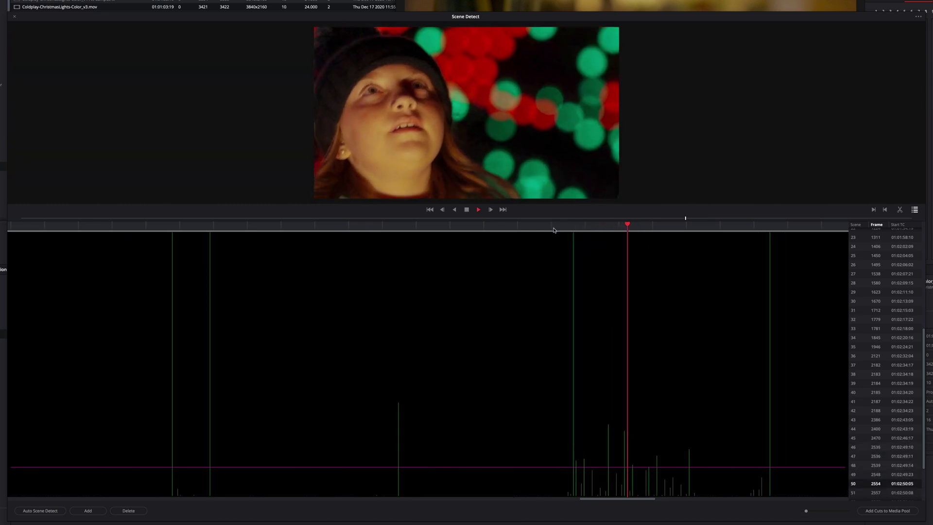
{"action": "left_click_drag", "start_coordinate": [698, 227], "coordinate": [638, 243]}
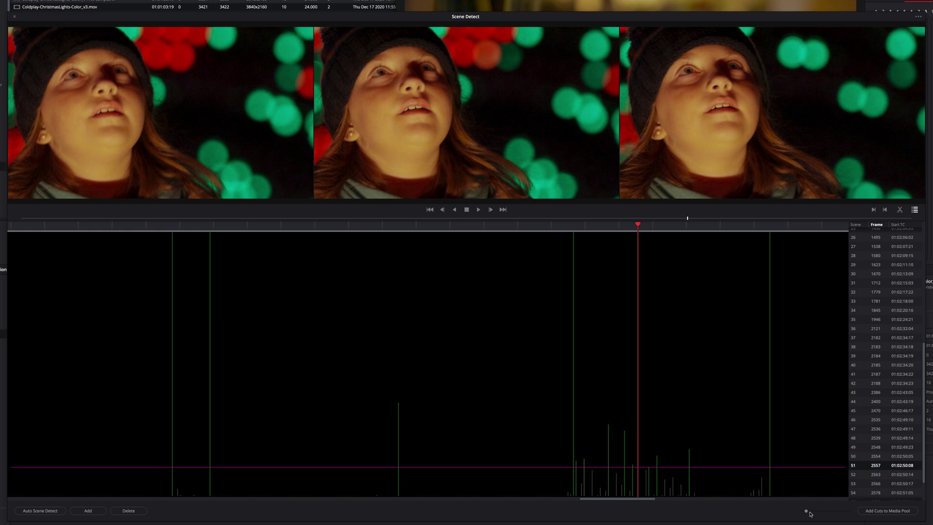
{"action": "left_click_drag", "start_coordinate": [806, 511], "coordinate": [794, 515]}
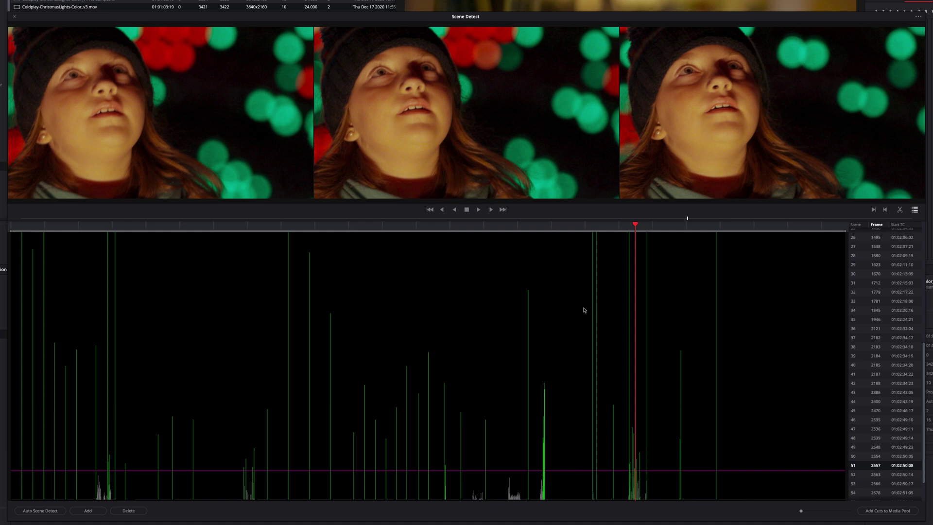
- Add a cut at the missed shot change at 01:02:38:08 and check the new scene 43
{"action": "left_click", "coordinate": [565, 227]}
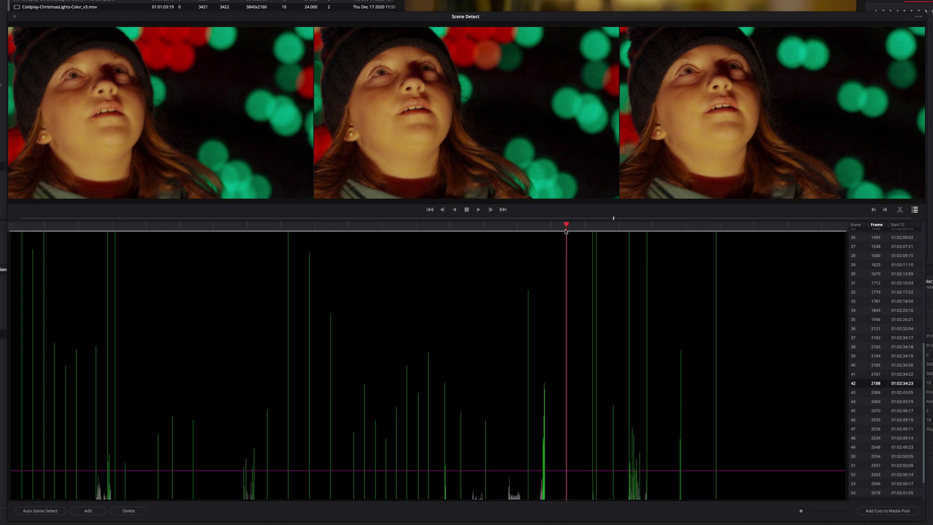
{"action": "left_click", "coordinate": [569, 237]}
{"action": "left_click", "coordinate": [565, 238]}
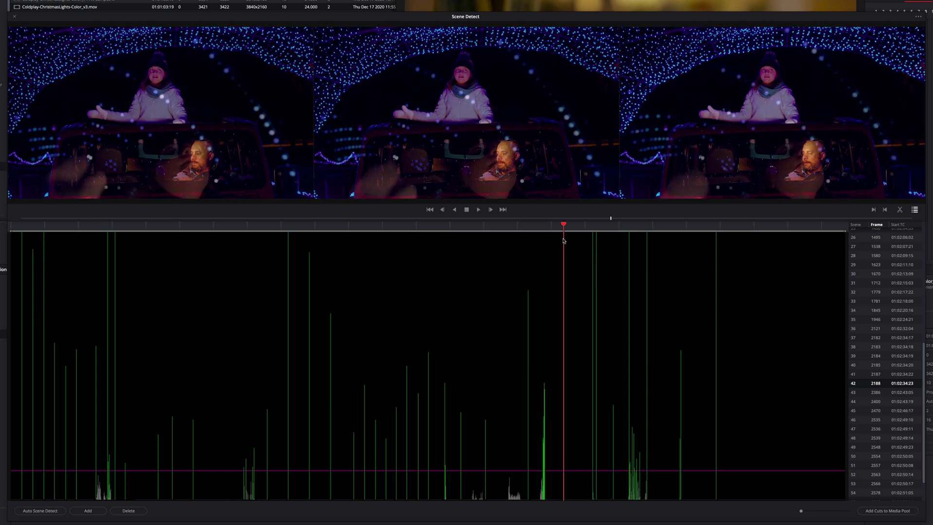
{"action": "left_click_drag", "start_coordinate": [563, 240], "coordinate": [562, 242]}
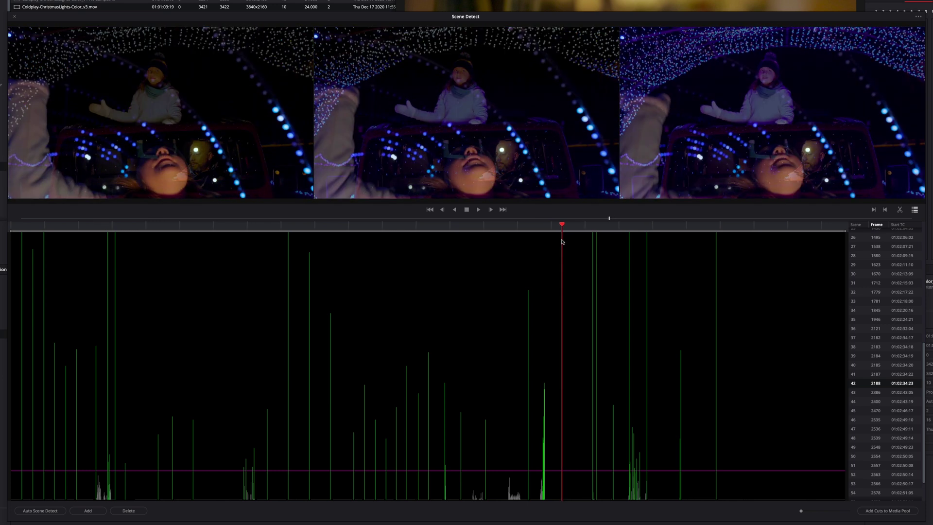
{"action": "mouse_move", "coordinate": [562, 242]}
{"action": "left_mouse_down"}
{"action": "mouse_move", "coordinate": [572, 242]}
{"action": "mouse_move", "coordinate": [564, 247]}
{"action": "left_mouse_up"}
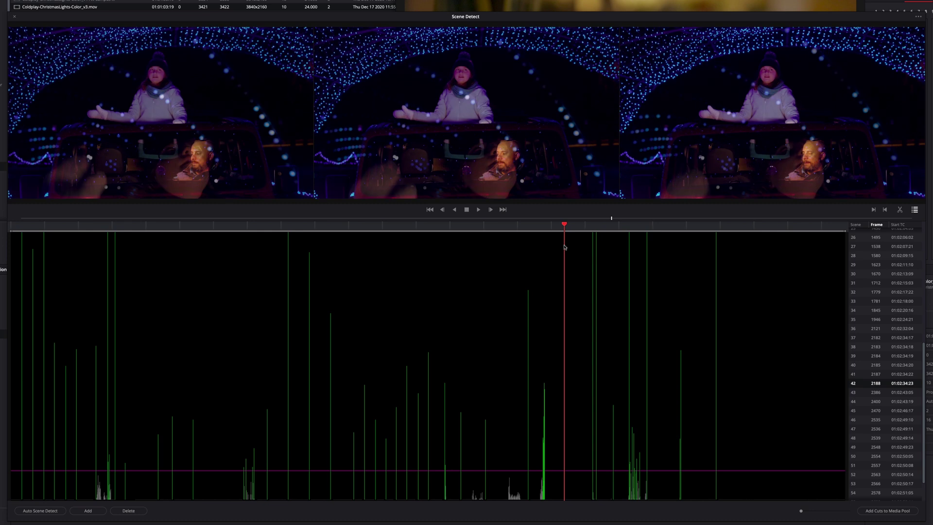
{"action": "left_click", "coordinate": [87, 511]}
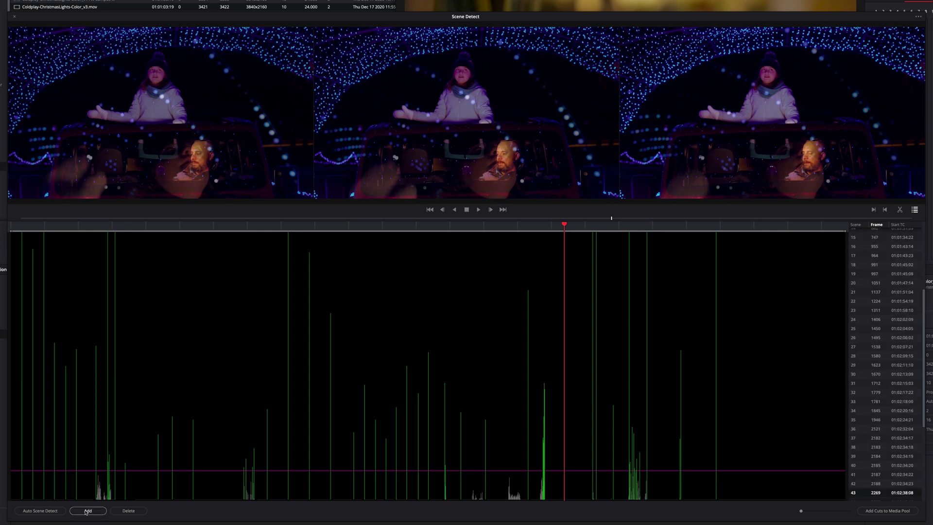
{"action": "left_click", "coordinate": [908, 484]}
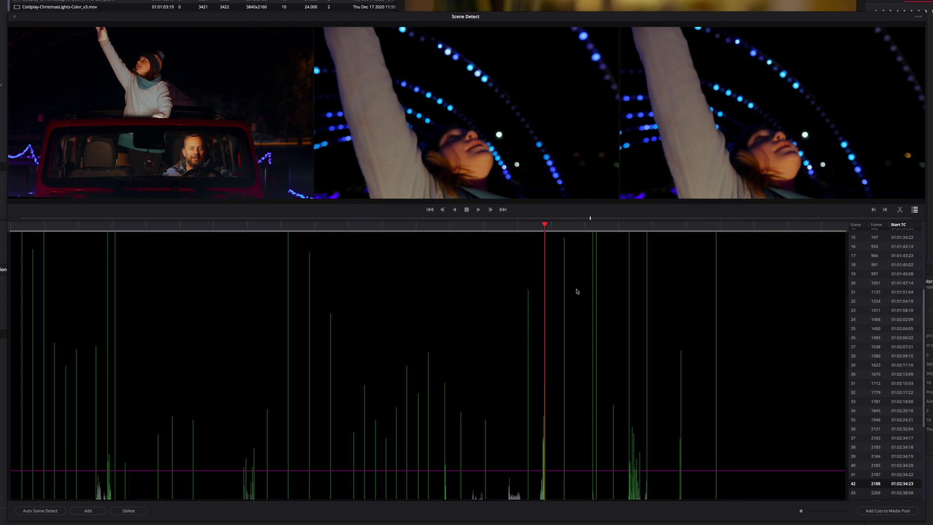
{"action": "left_click", "coordinate": [560, 229]}
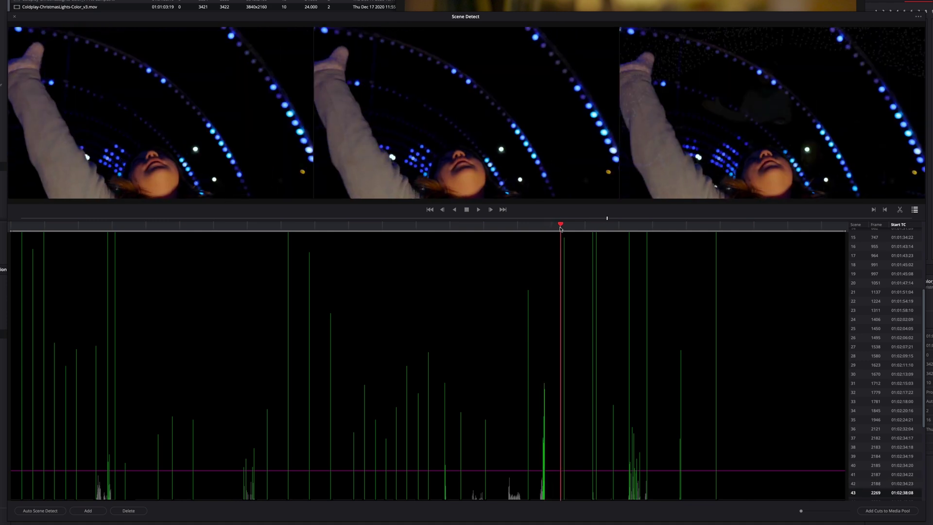
{"action": "left_click_drag", "start_coordinate": [561, 228], "coordinate": [567, 231]}
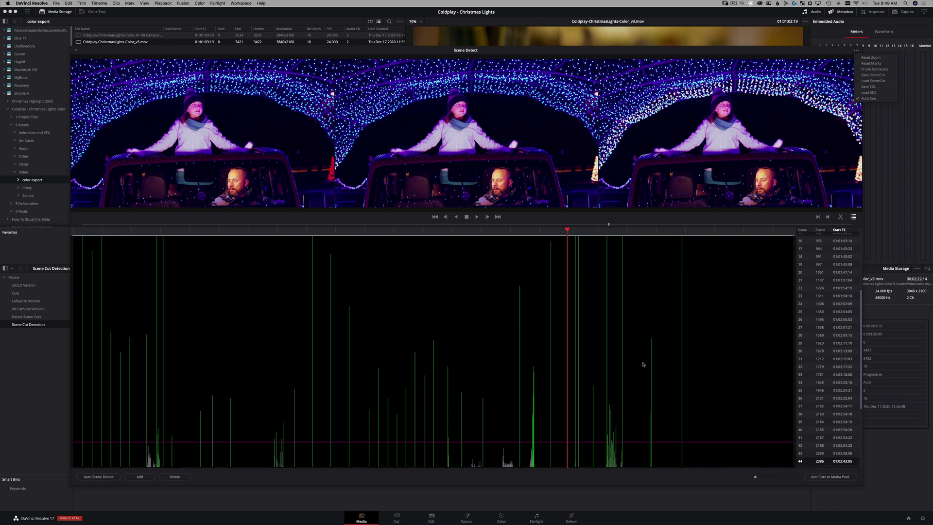
{"action": "left_click", "coordinate": [874, 74]}
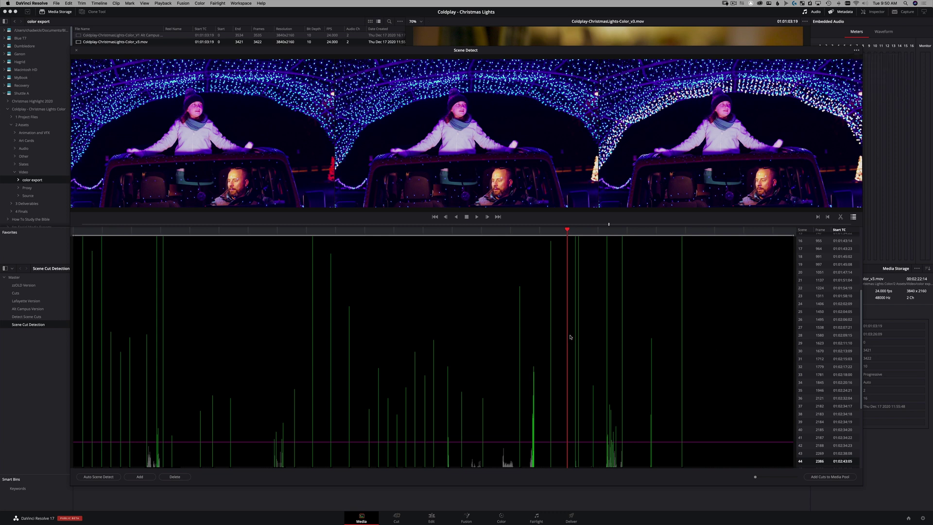
- Mark In/Out at the start of the girl's green-bokeh close-up and add a scene cut there
{"action": "left_click", "coordinate": [614, 372]}
{"action": "left_click", "coordinate": [609, 236]}
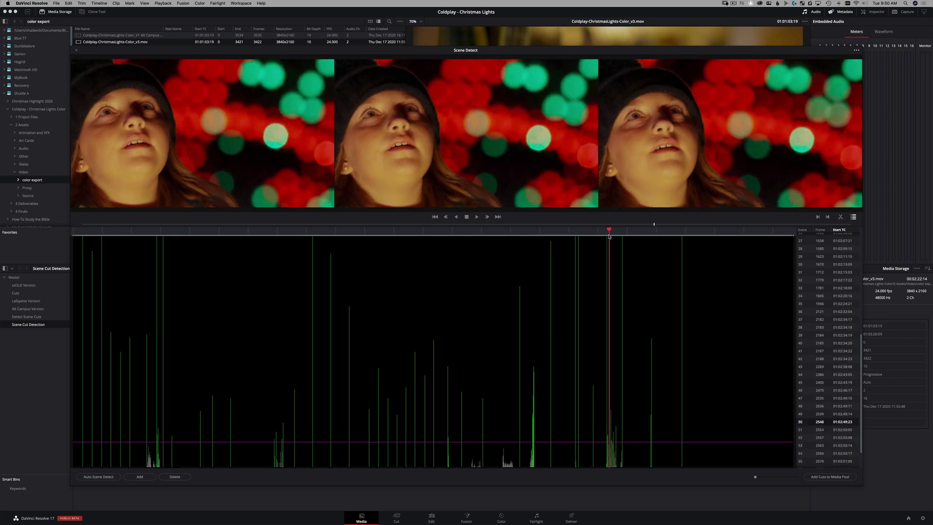
{"action": "key", "text": "super+equal"}
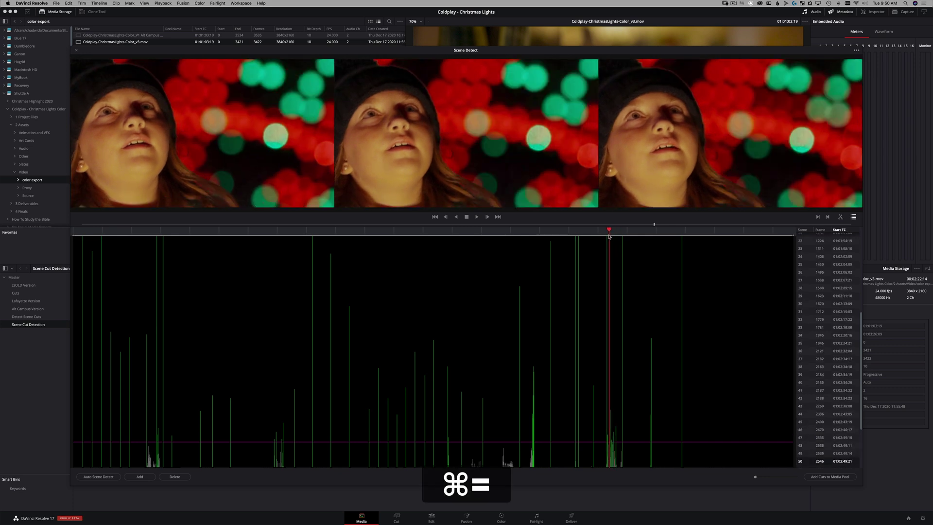
{"action": "key", "text": "i"}
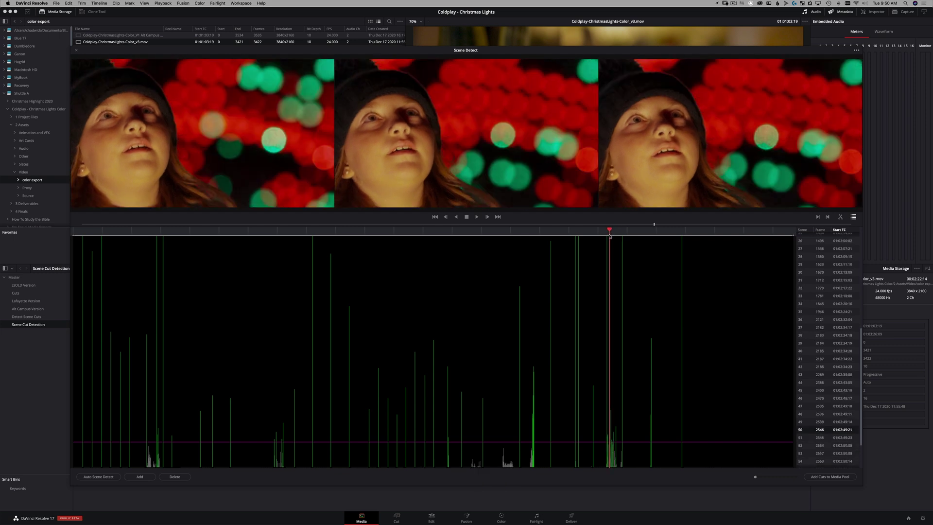
{"action": "left_click", "coordinate": [615, 235]}
{"action": "key", "text": "o"}
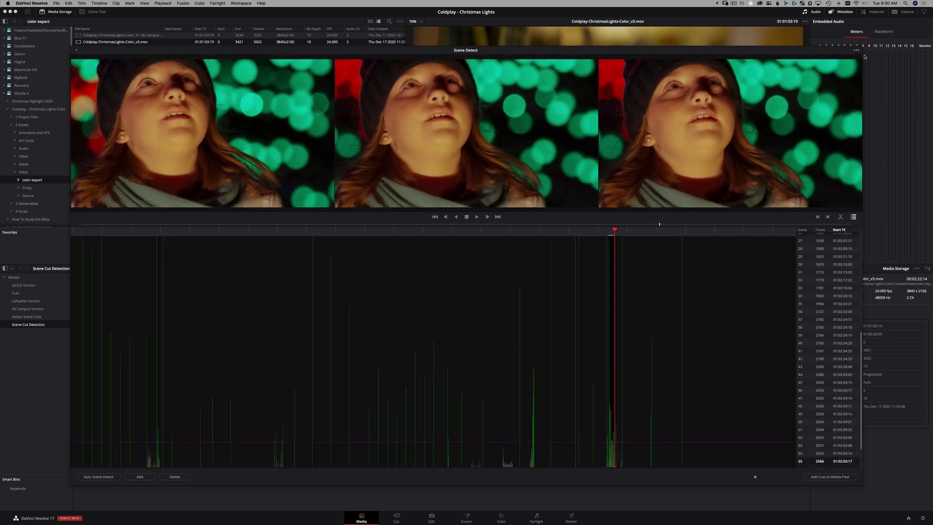
{"action": "left_click", "coordinate": [841, 217]}
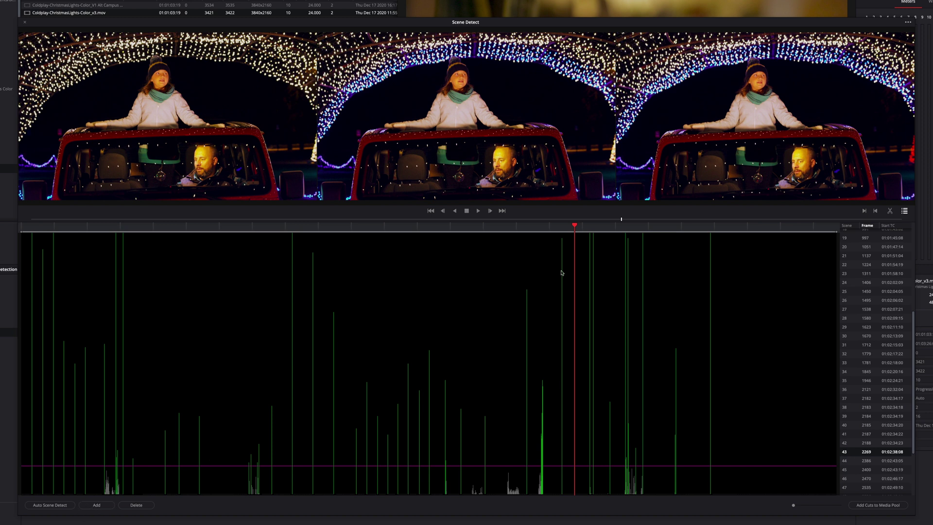
- Add a scene cut at frame 2338, where the car's lights change from blue to warm white
{"action": "left_click", "coordinate": [579, 226]}
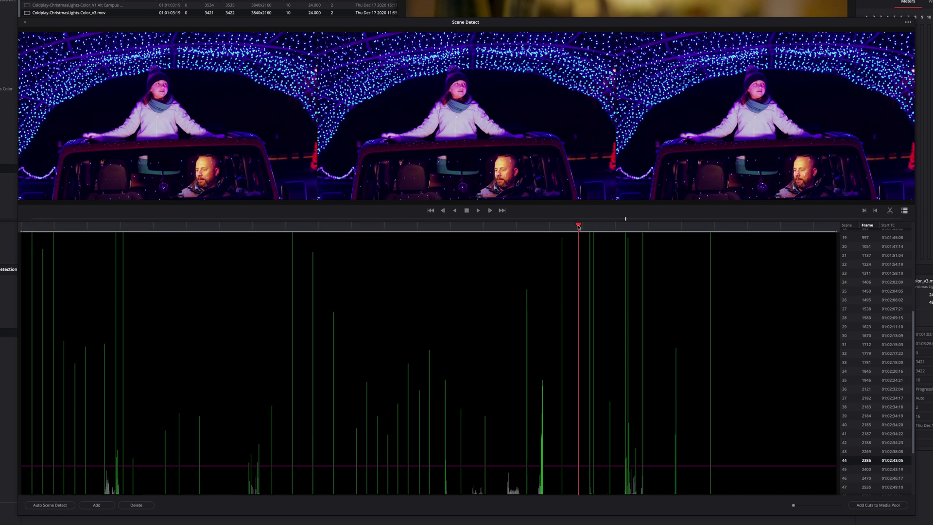
{"action": "left_click", "coordinate": [97, 505]}
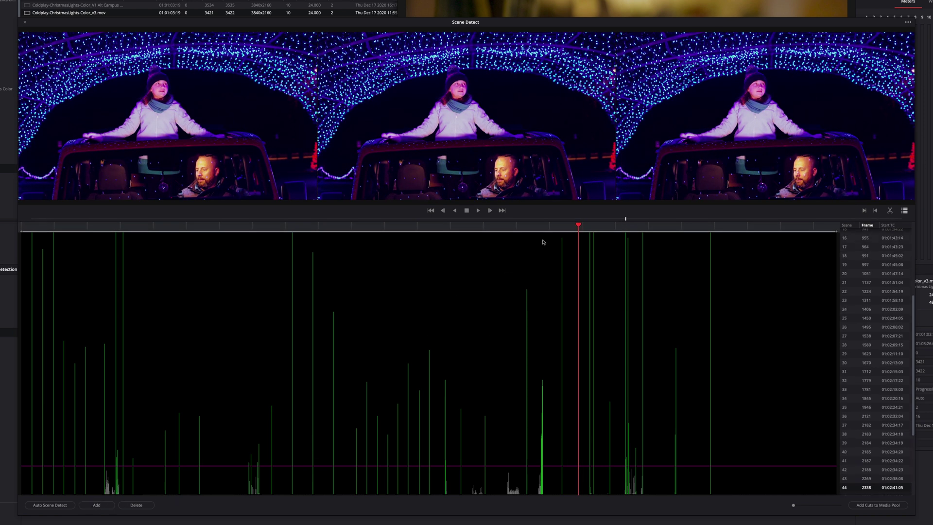
{"action": "left_click_drag", "start_coordinate": [578, 226], "coordinate": [575, 227]}
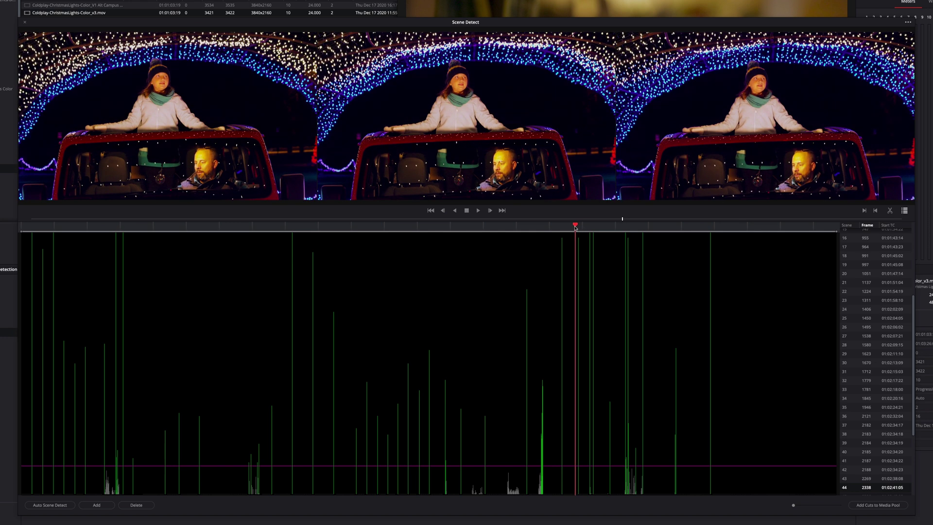
{"action": "left_click_drag", "start_coordinate": [575, 227], "coordinate": [573, 227]}
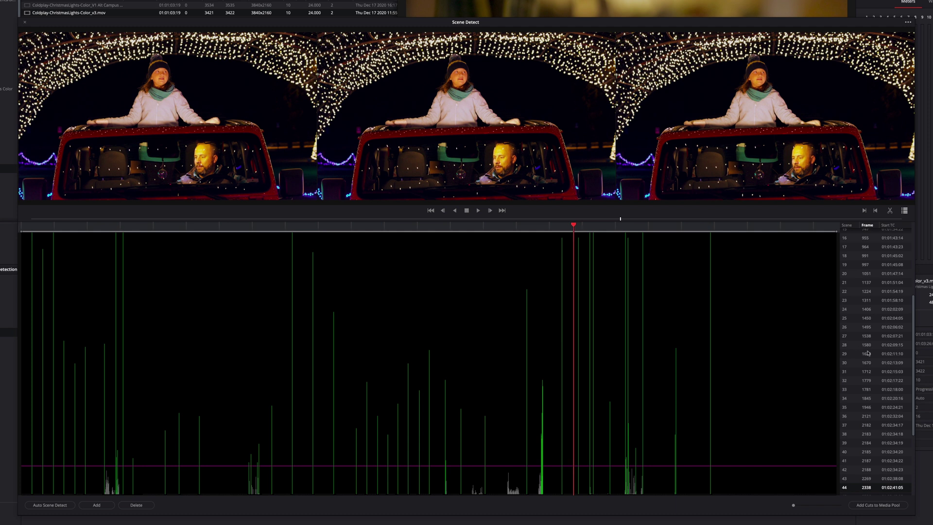
{"action": "scroll", "coordinate": [869, 353], "scroll_direction": "up", "scroll_amount": 5}
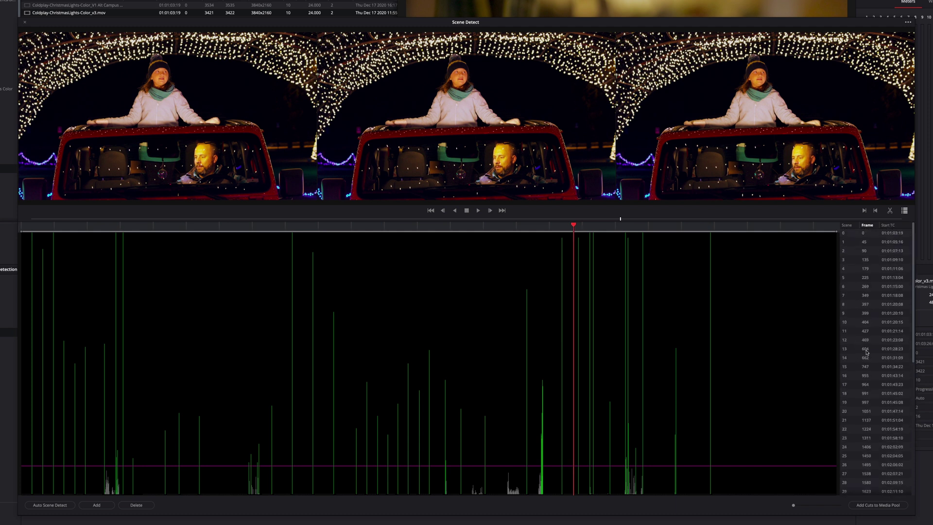
- Send the detected cuts to the Media Pool as clips, close Scene Detect, and preview two clips
{"action": "left_click", "coordinate": [855, 507]}
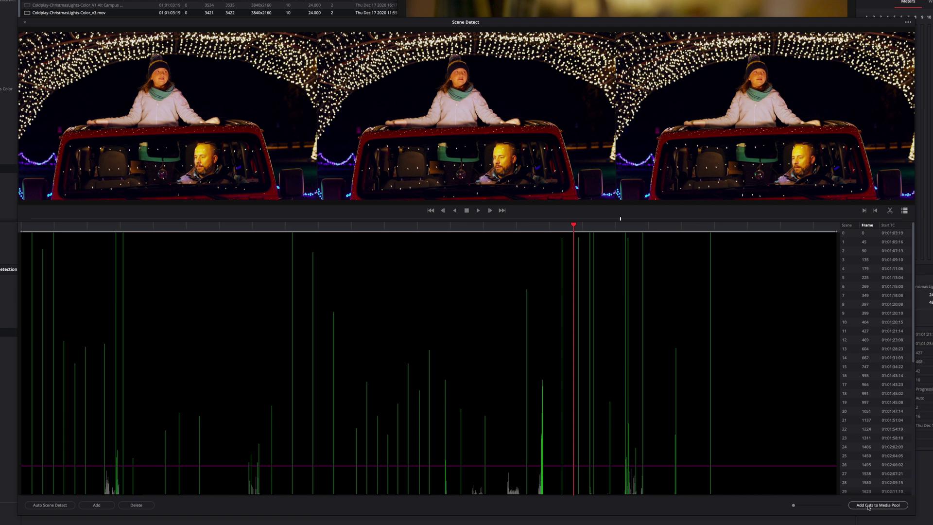
{"action": "left_click", "coordinate": [25, 22]}
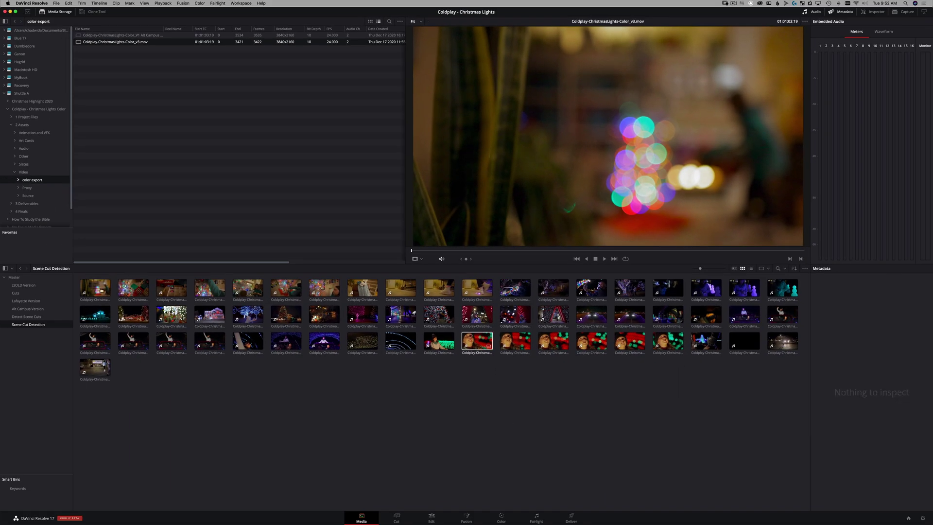
{"action": "left_click", "coordinate": [477, 315]}
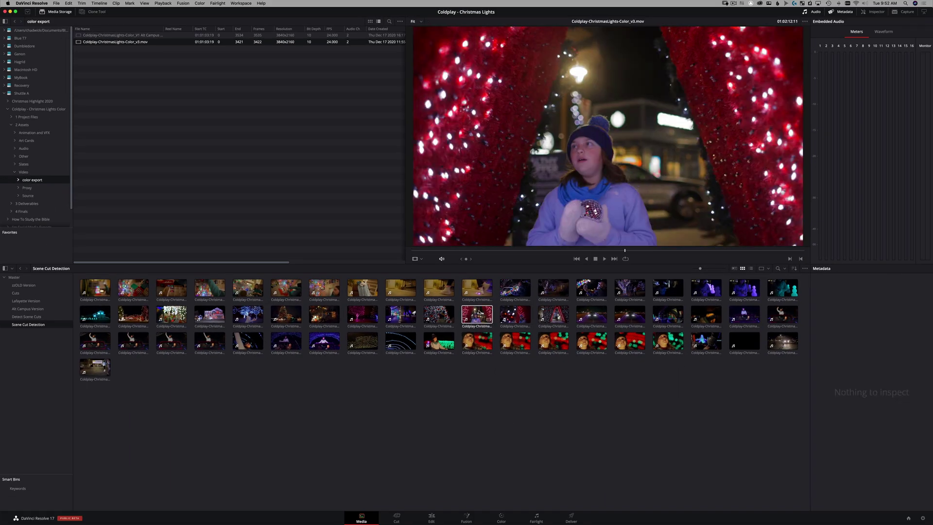
{"action": "key", "text": "space"}
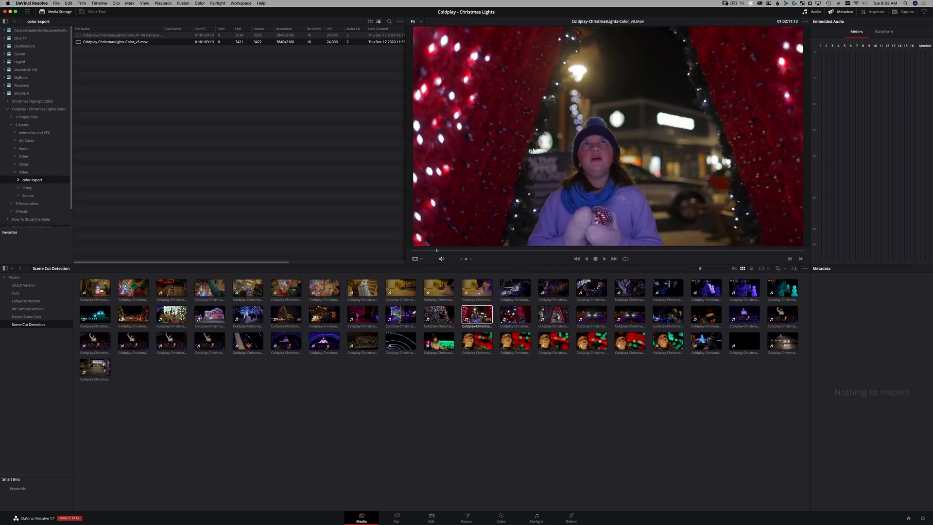
{"action": "left_click", "coordinate": [508, 320]}
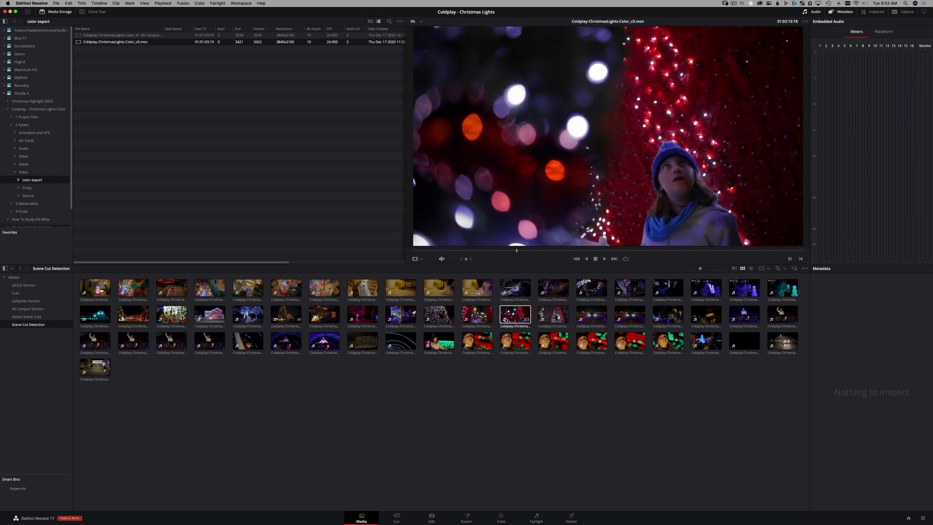
{"action": "left_click", "coordinate": [396, 519]}
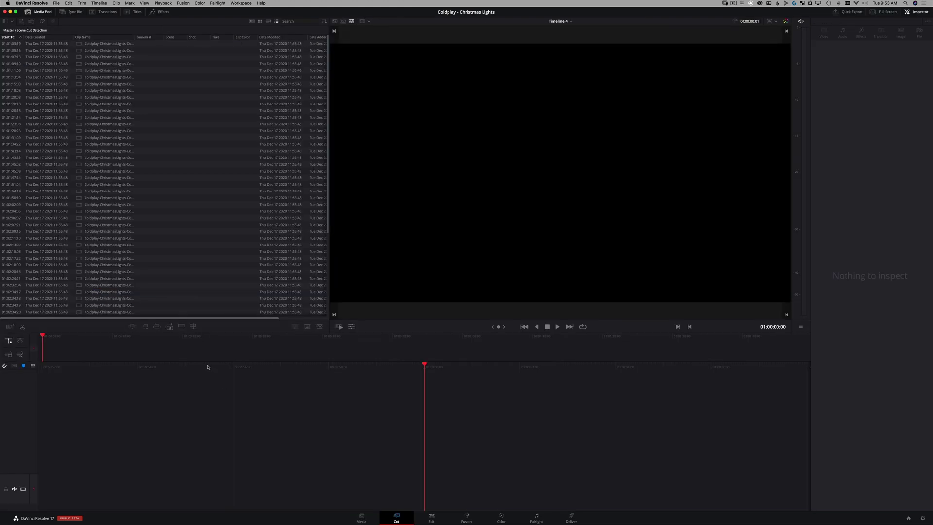
- Select every clip in the Scene Cut Detection bin and drag them onto Timeline 4
{"action": "left_click", "coordinate": [68, 50]}
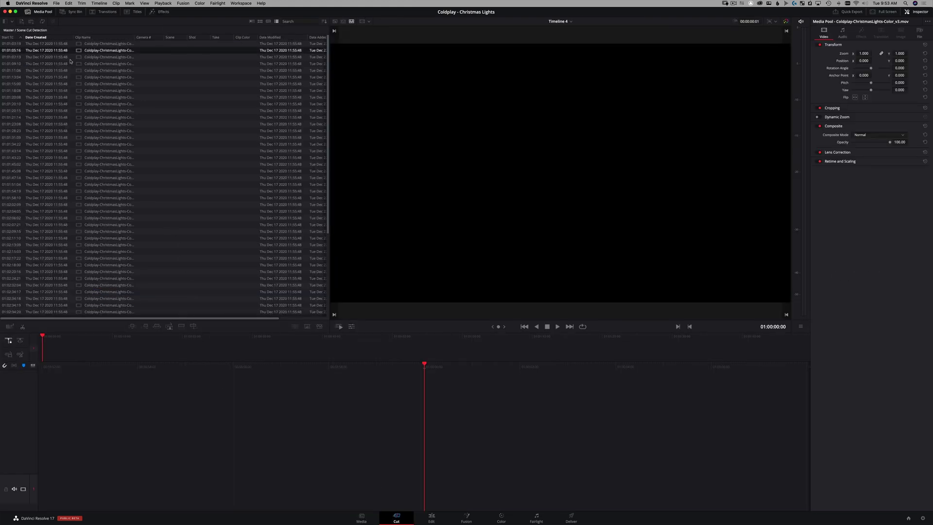
{"action": "key", "text": "super+a"}
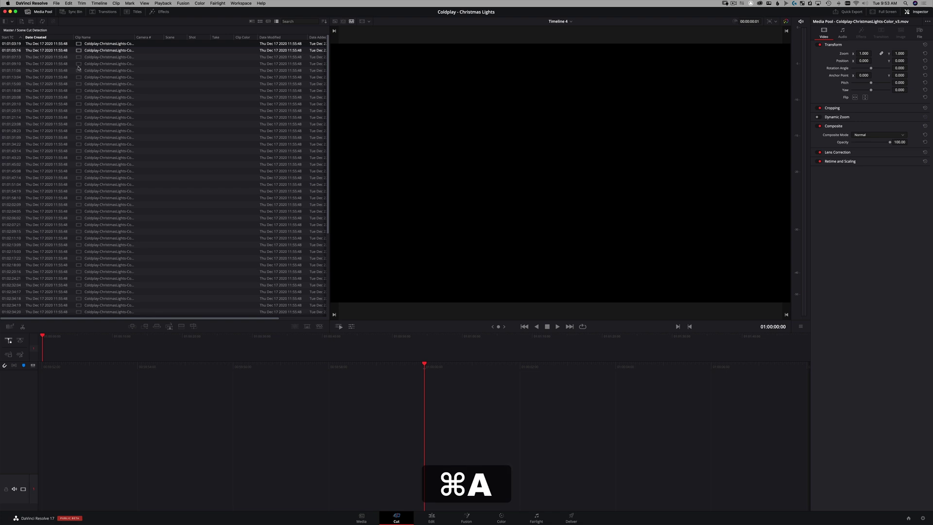
{"action": "left_click_drag", "start_coordinate": [54, 78], "coordinate": [647, 382]}
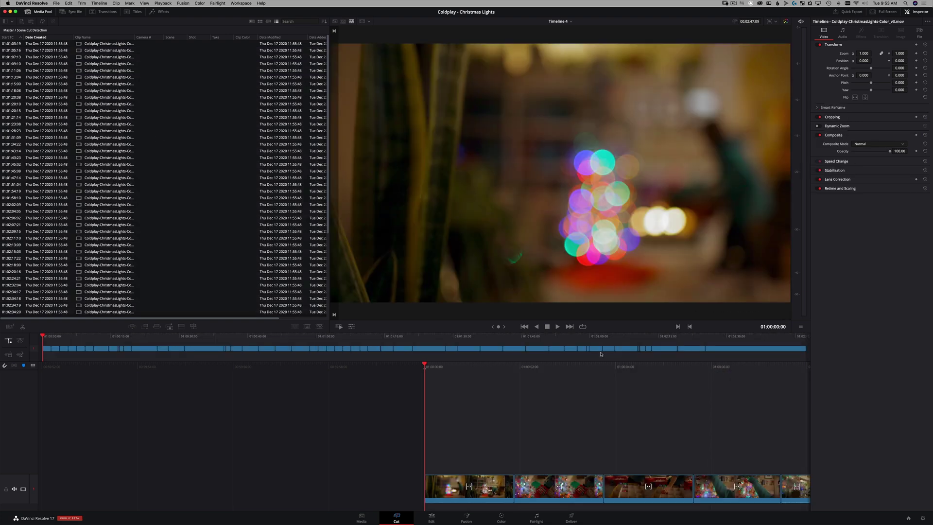
{"action": "left_click", "coordinate": [435, 519]}
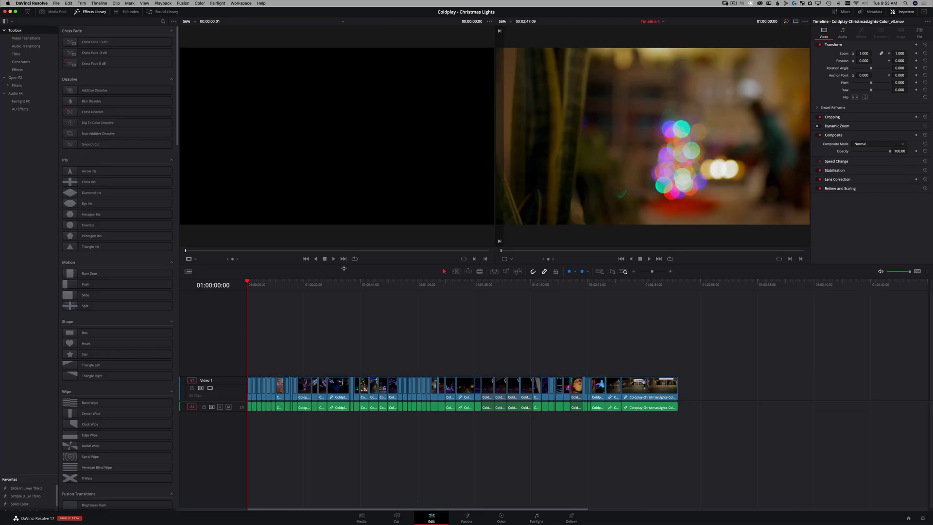
- Zoom the timeline in on the tree-lights shot near 01:00:24
{"action": "left_click", "coordinate": [351, 285]}
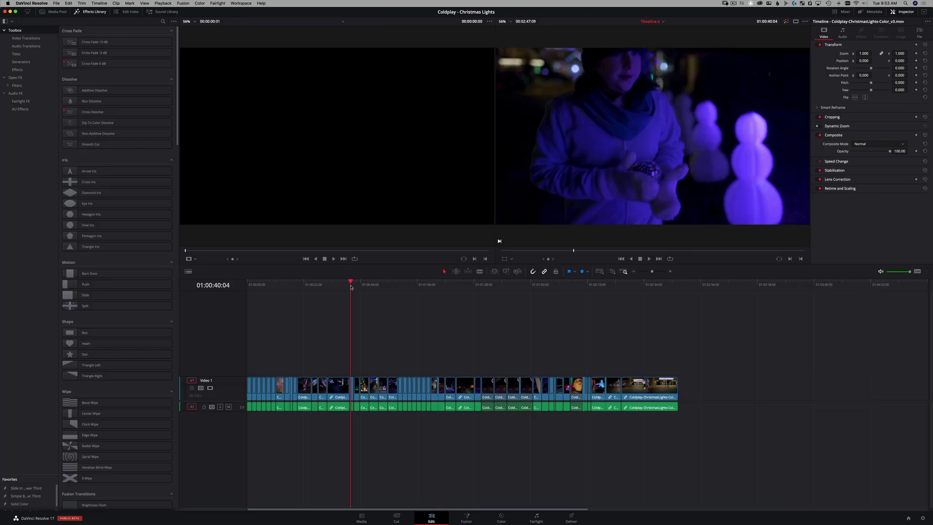
{"action": "key", "text": "super+equal"}
{"action": "key", "text": "super+equal"}
{"action": "left_click", "coordinate": [428, 284]}
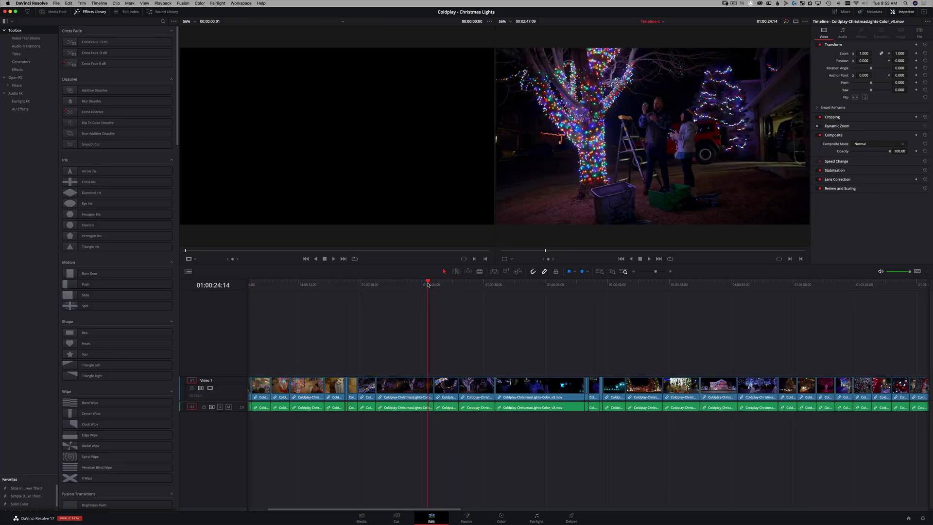
{"action": "key", "text": "super+equal"}
{"action": "key", "text": "super+equal"}
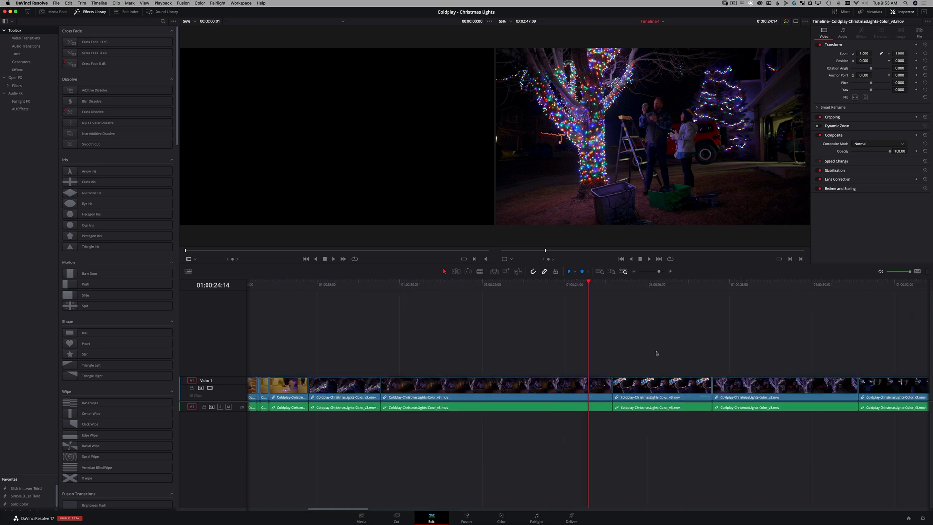
- Scrub across the cut between the tree shots, then try deleting that edit point to join them
{"action": "left_click_drag", "start_coordinate": [653, 281], "coordinate": [575, 281]}
{"action": "left_click", "coordinate": [612, 383]}
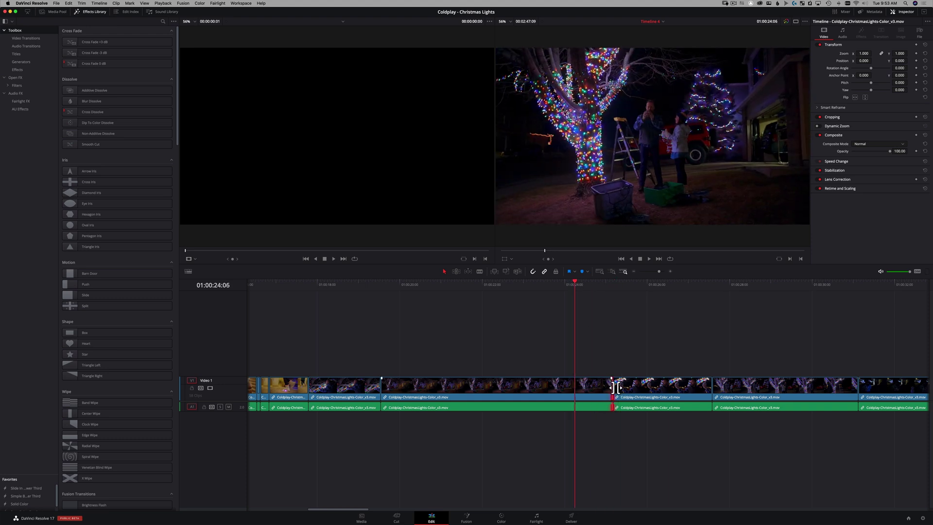
{"action": "key", "text": "BackSpace"}
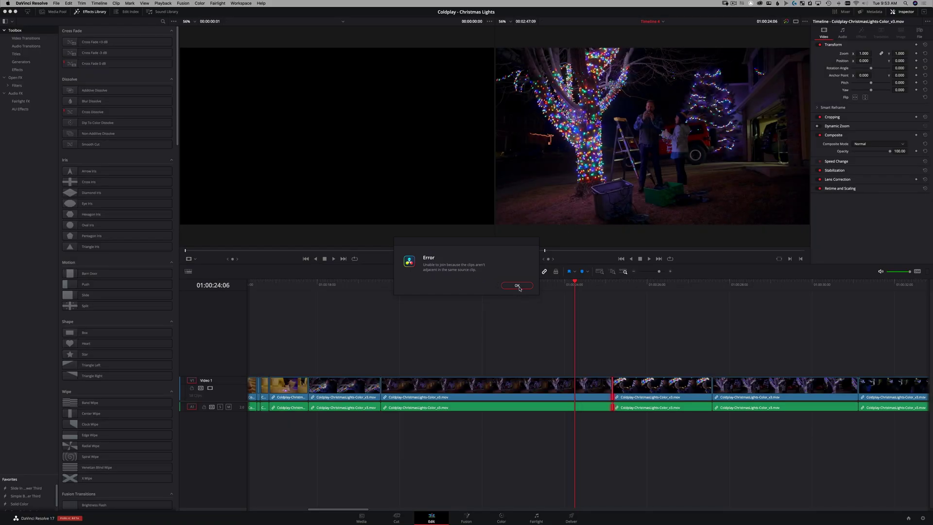
{"action": "left_click", "coordinate": [518, 286]}
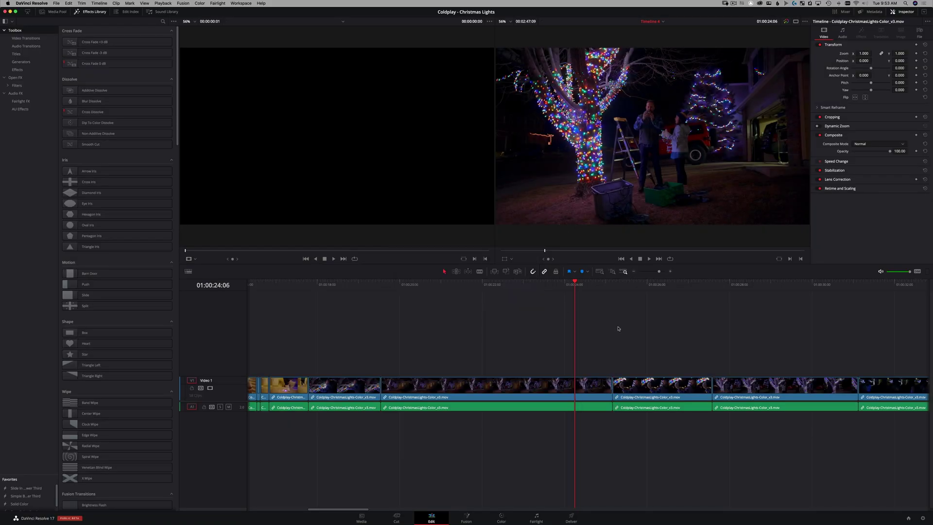
{"action": "left_click_drag", "start_coordinate": [611, 401], "coordinate": [599, 400]}
{"action": "key", "text": "super+z"}
{"action": "left_click", "coordinate": [614, 323]}
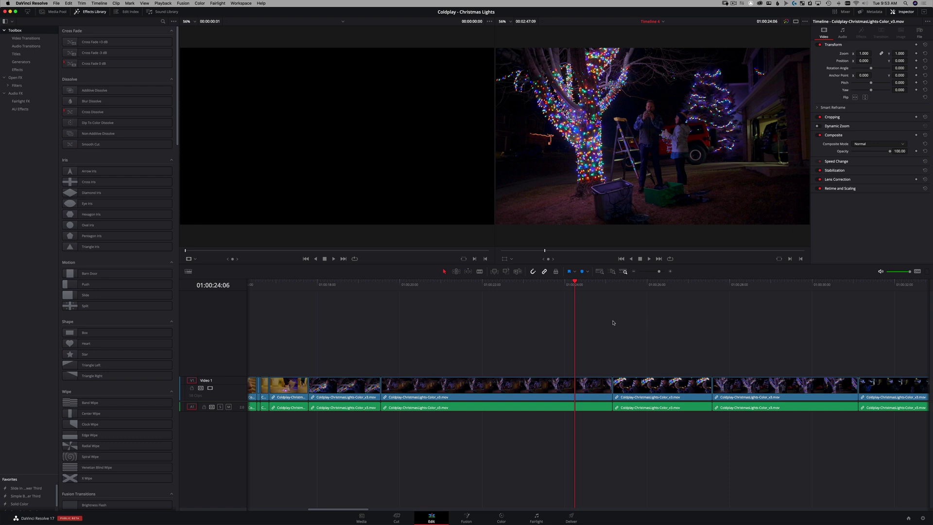